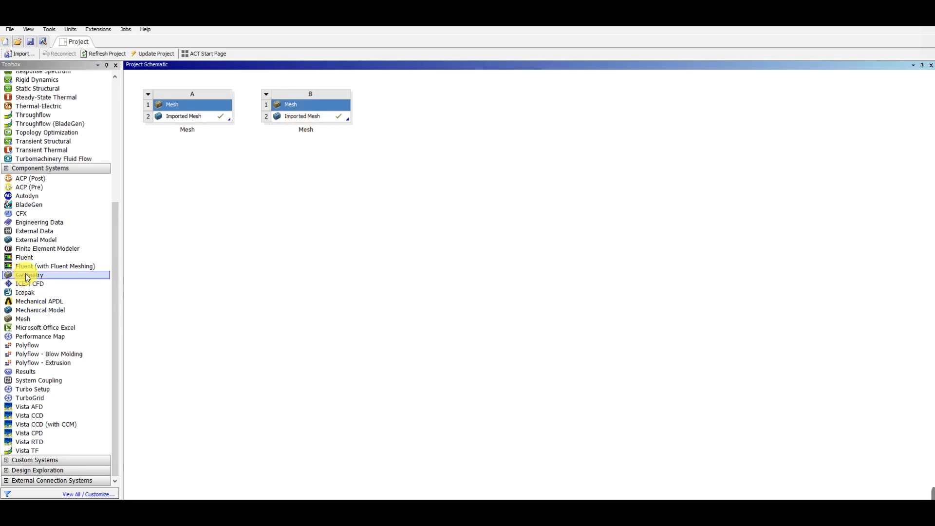
Add a standalone Fluent component system to the project schematic beside the two Mesh systems, keeping its default name
click(21, 257)
drag(21, 257, 419, 131)
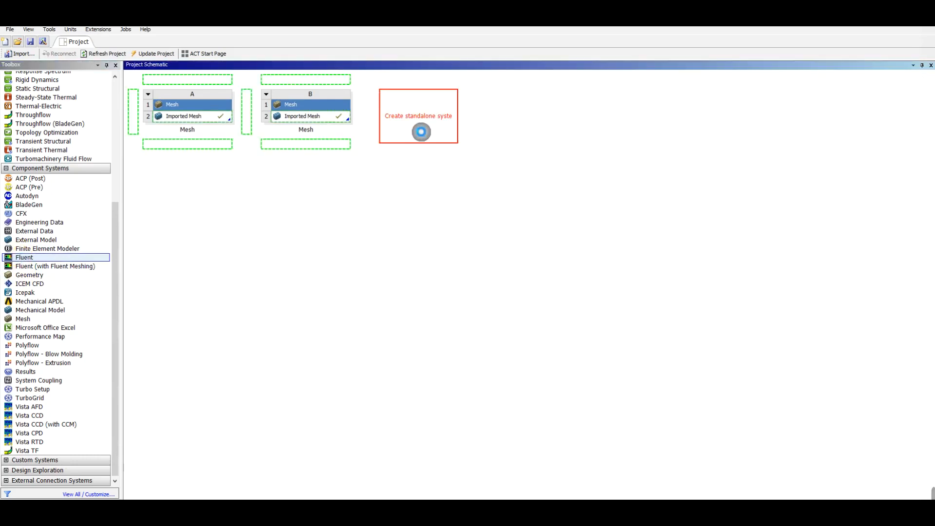
click(414, 215)
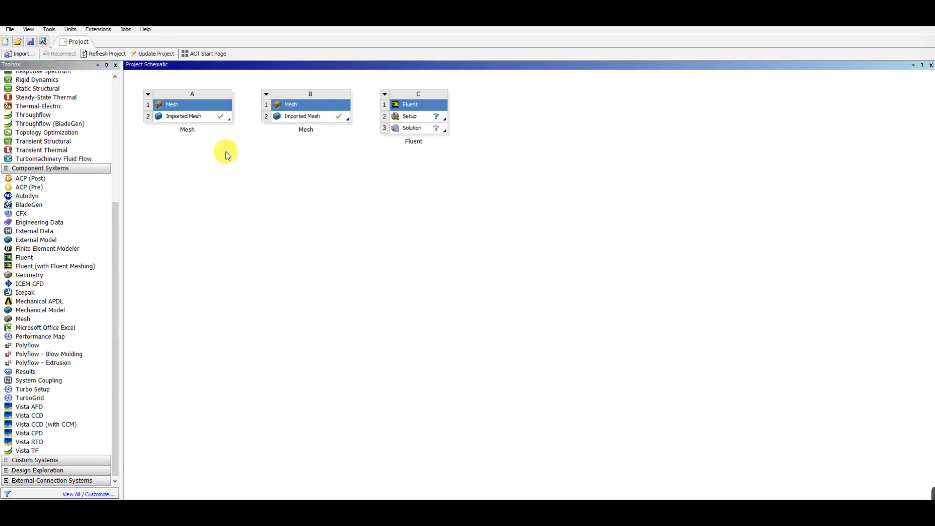
Link the Imported Mesh cells of systems A and B to the Setup cell of the Fluent system
click(199, 118)
drag(205, 116, 402, 121)
click(320, 118)
drag(320, 119, 412, 117)
Launch Fluent from the Setup cell with double precision and parallel local processing on 2 processes
double_click(413, 117)
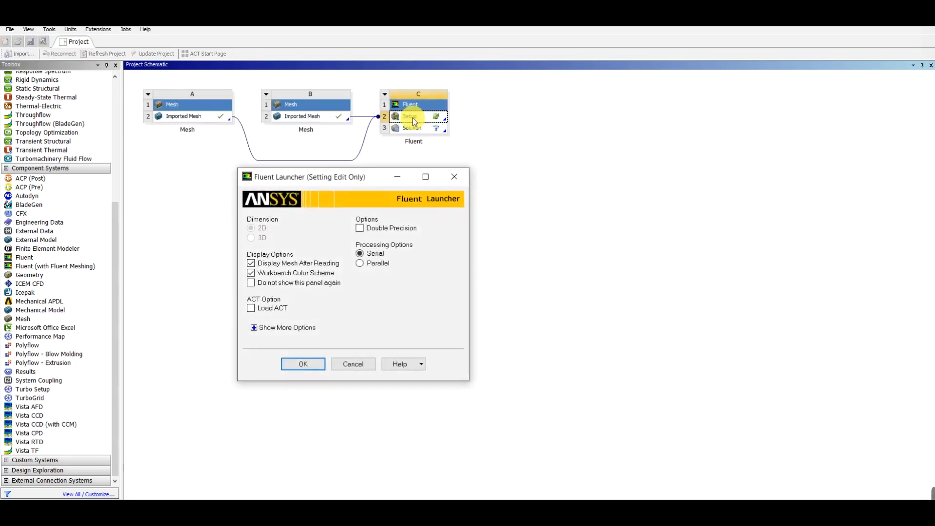
click(360, 228)
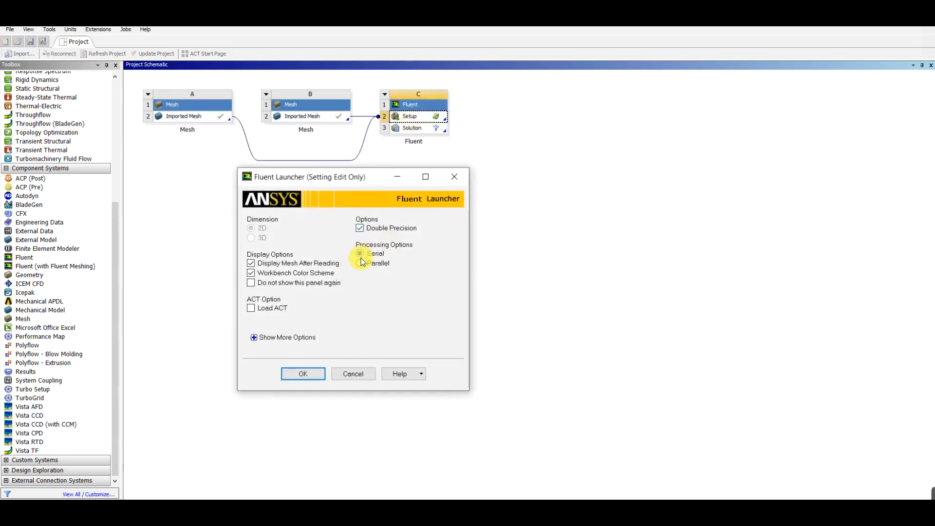
click(359, 282)
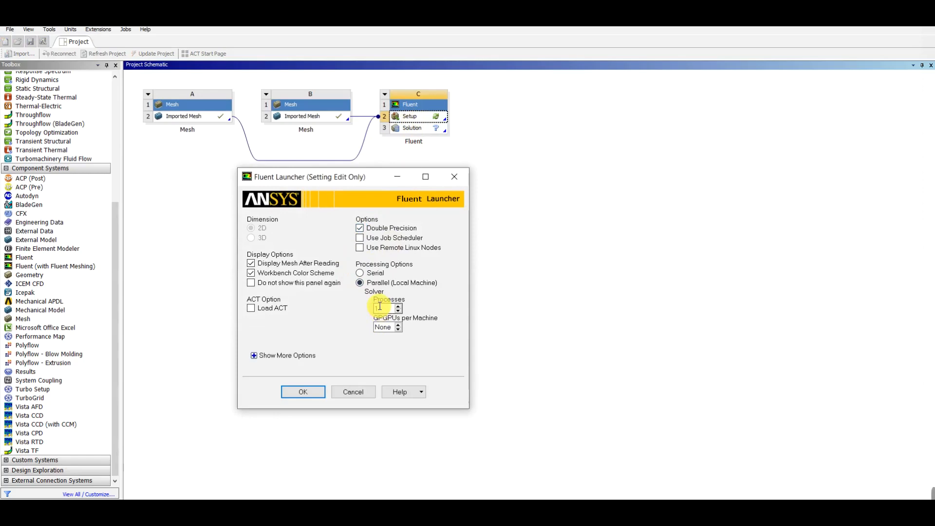
click(399, 306)
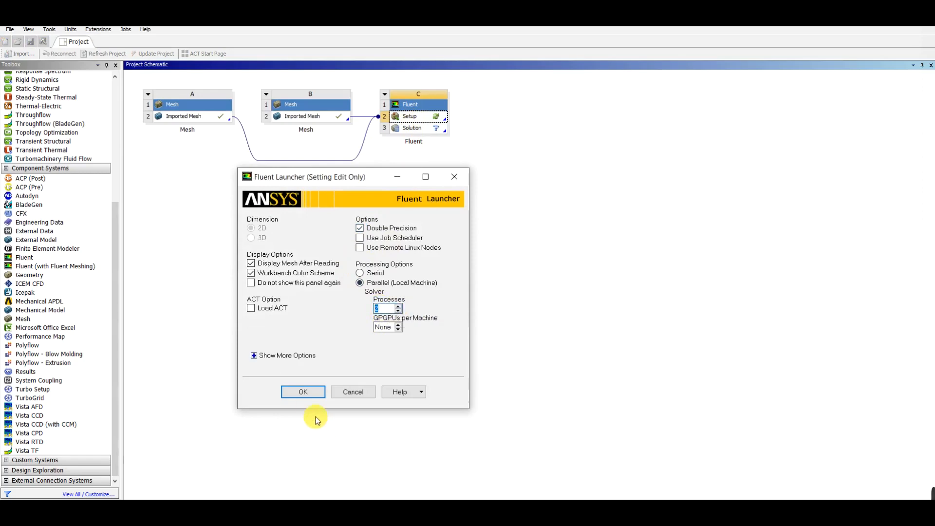
click(302, 392)
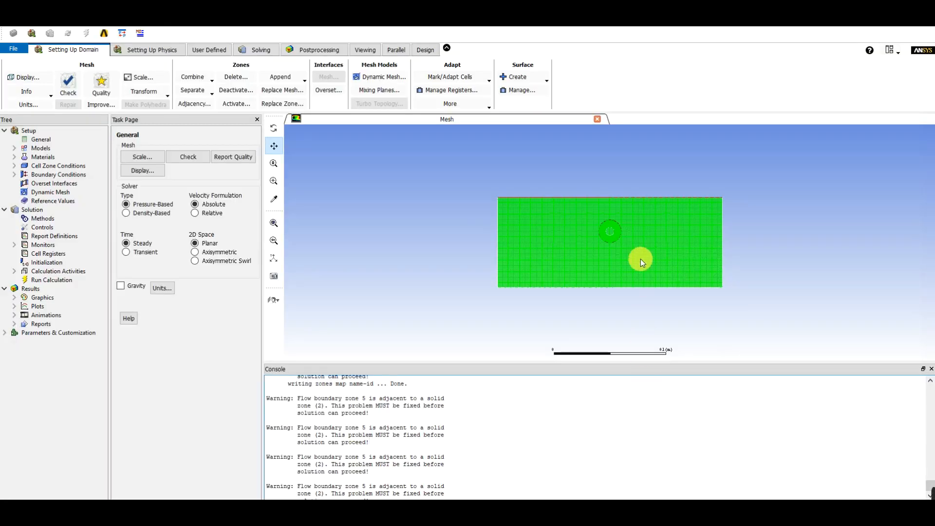
Examine the rectangular background mesh and the circular component mesh around the hole up close
scroll(606, 244, up, 5)
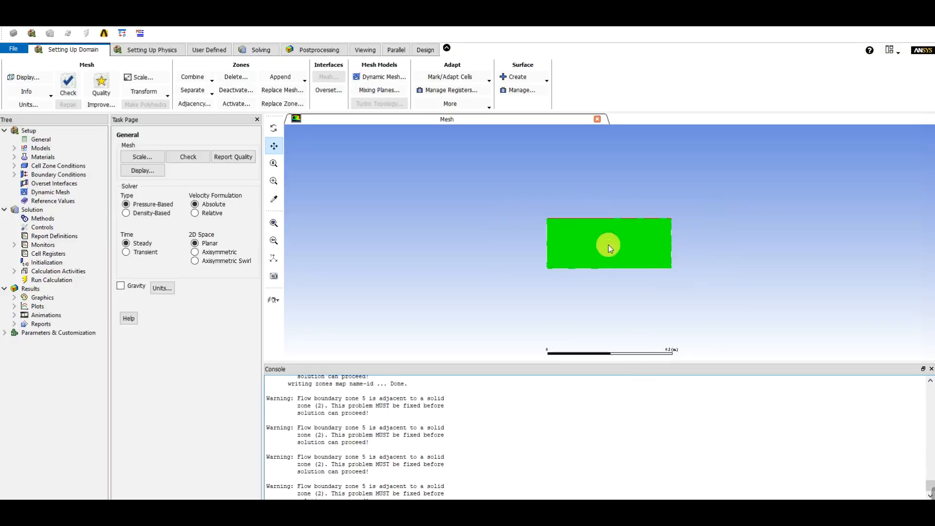
scroll(611, 228, up, 3)
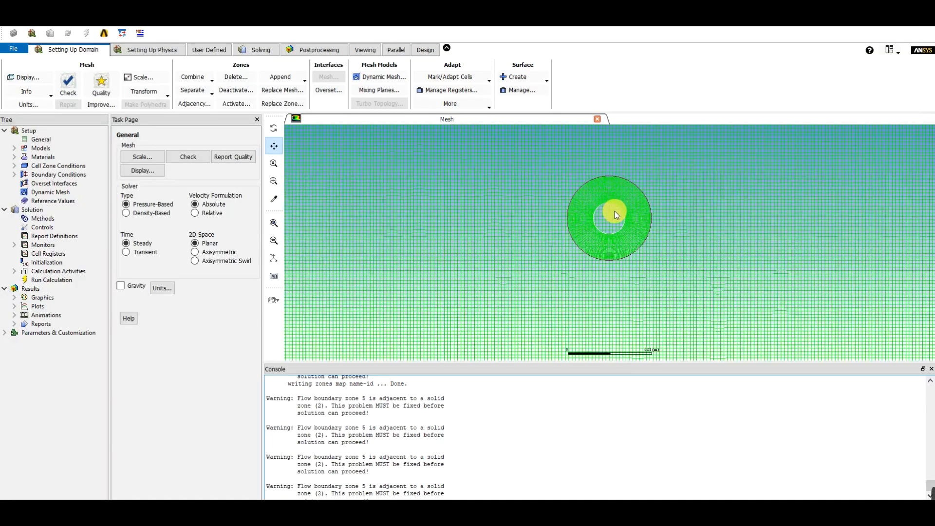
scroll(616, 213, up, 2)
scroll(616, 209, down, 8)
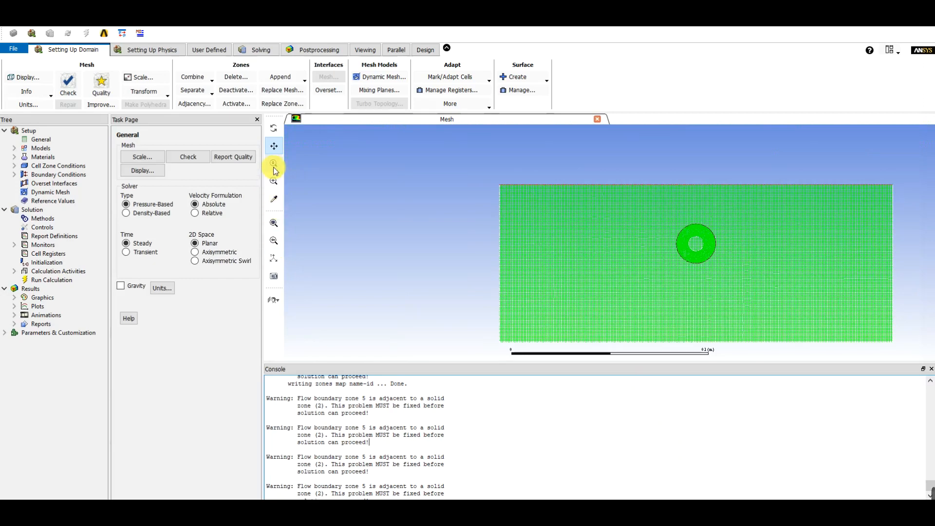
drag(508, 256, 326, 235)
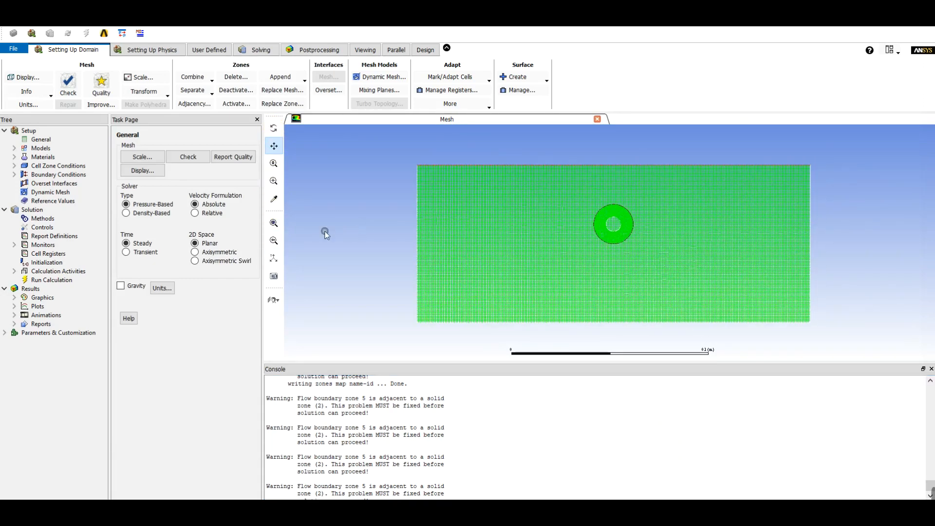
scroll(622, 221, down, 2)
scroll(621, 224, up, 8)
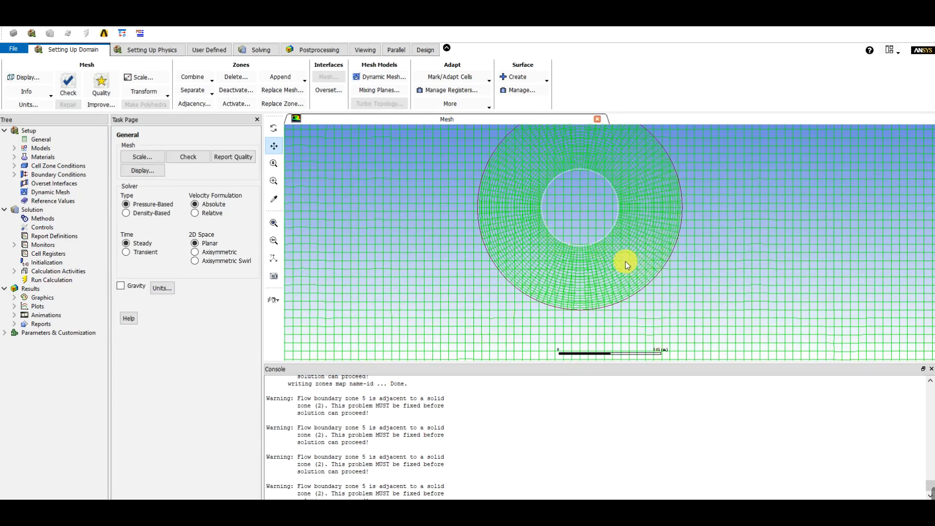
scroll(623, 264, down, 6)
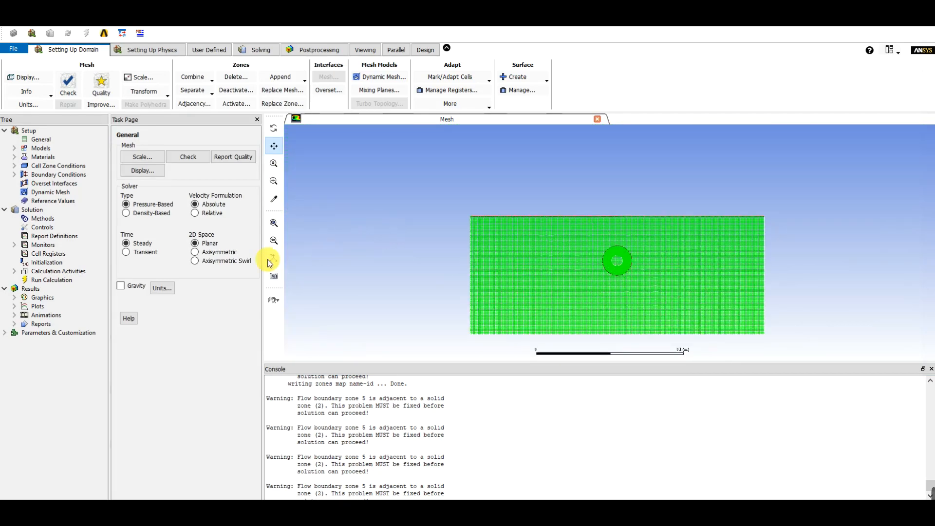
Make the solver transient and enable gravity with a Y acceleration of -9.8 m/s2
click(126, 253)
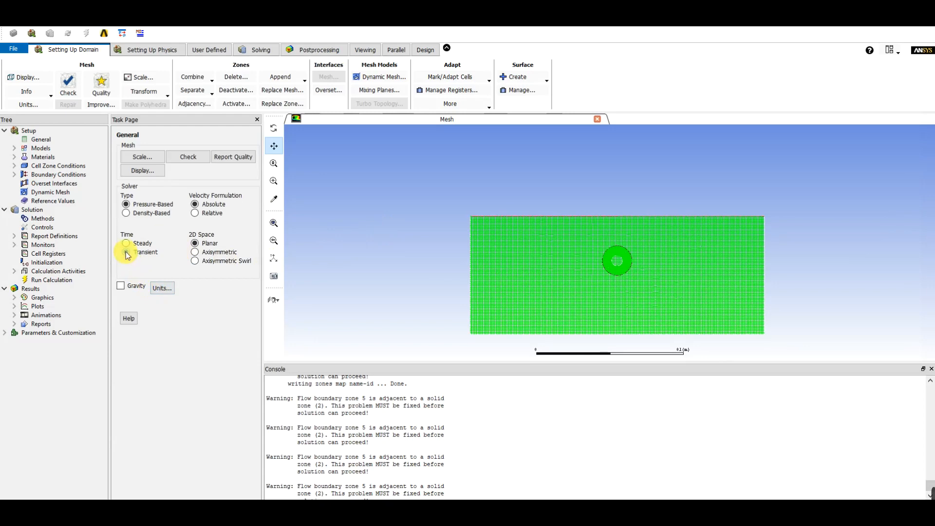
click(121, 286)
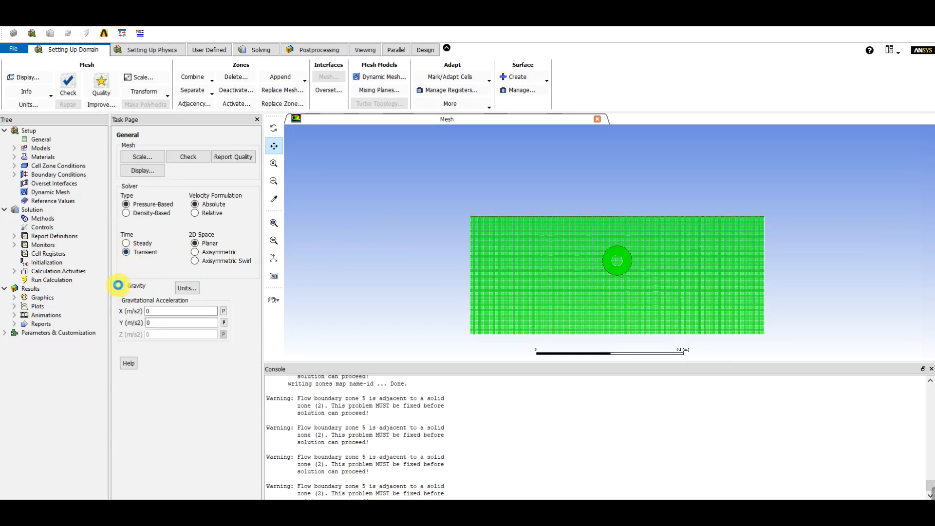
double_click(187, 324)
text(-9.)
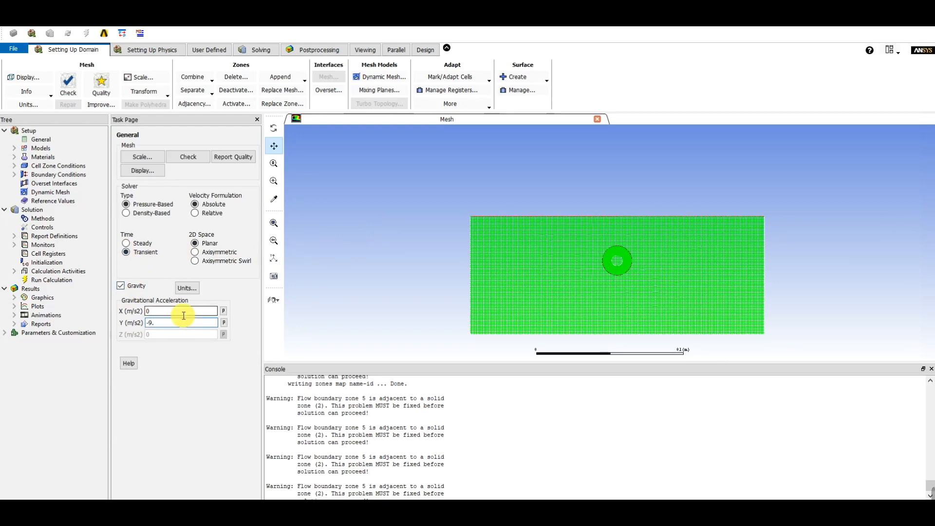
text(8)
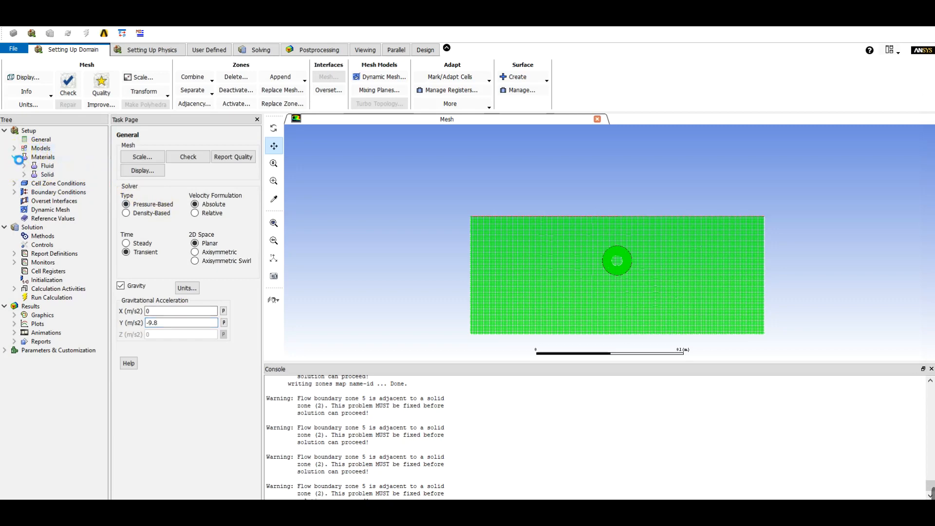
Enable the Volume of Fluid multiphase model with its default settings
click(14, 149)
click(63, 158)
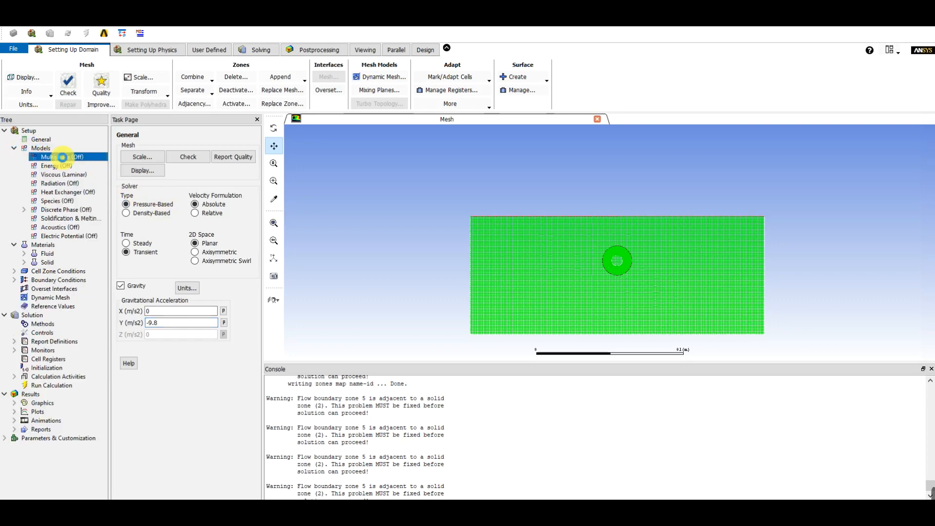
double_click(63, 159)
click(123, 289)
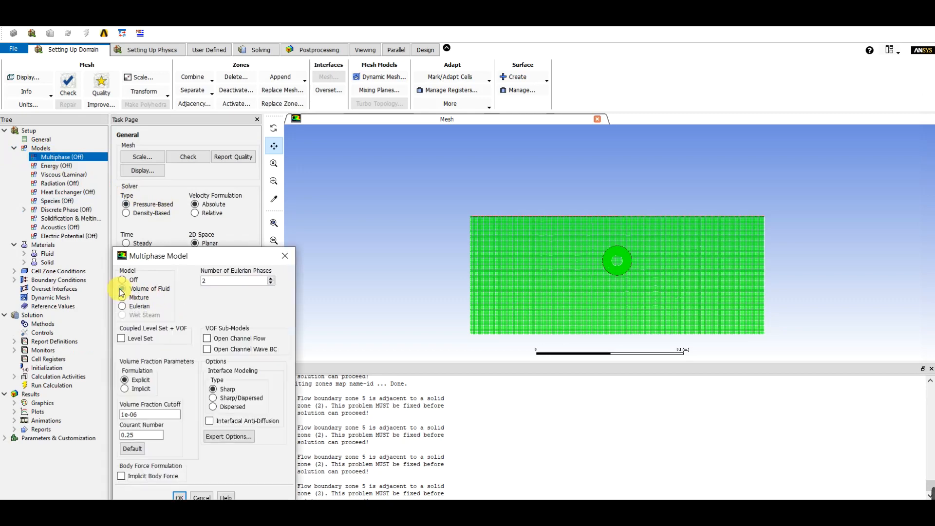
drag(188, 257, 205, 182)
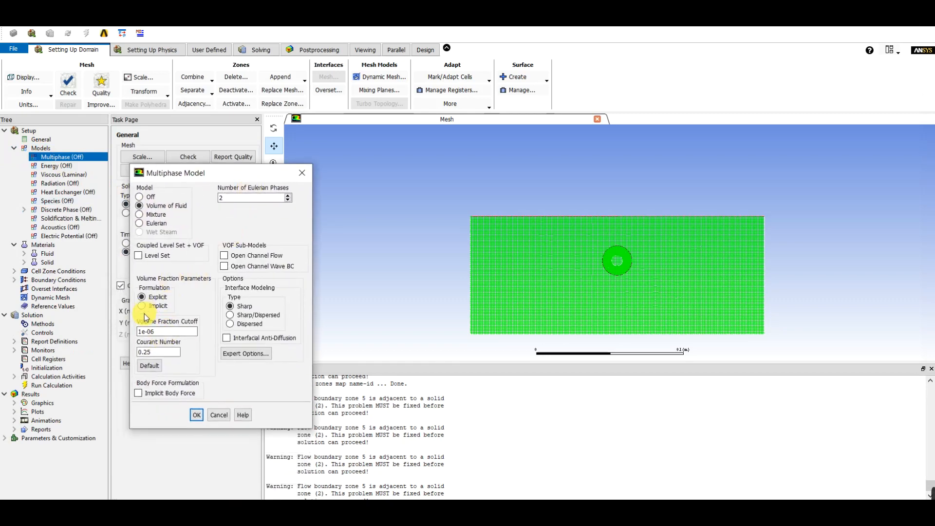
click(196, 415)
Set the viscous model to Realizable k-epsilon with Scalable Wall Functions
double_click(78, 184)
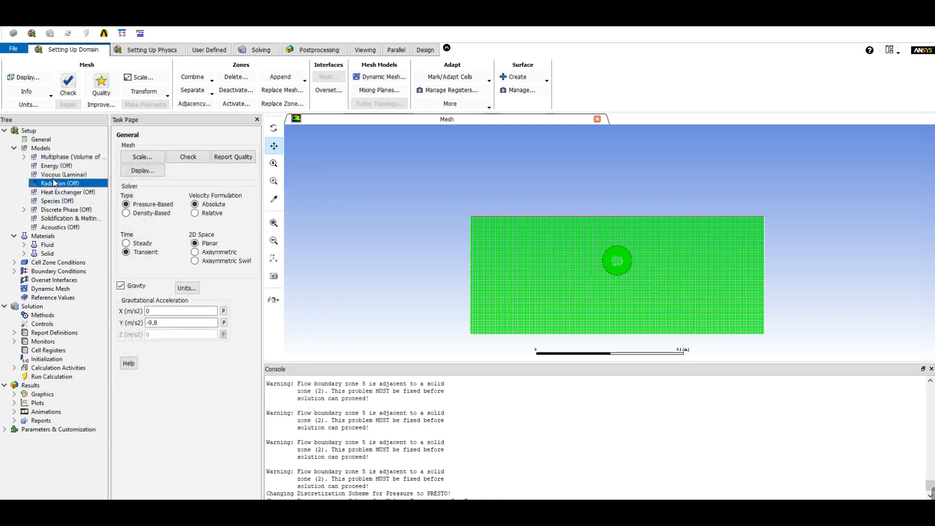
click(162, 345)
click(73, 175)
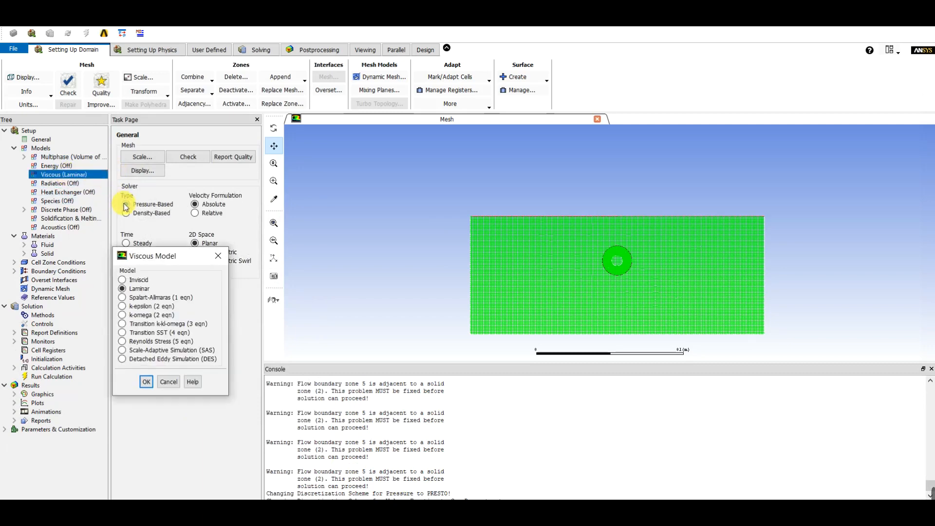
drag(155, 257, 162, 226)
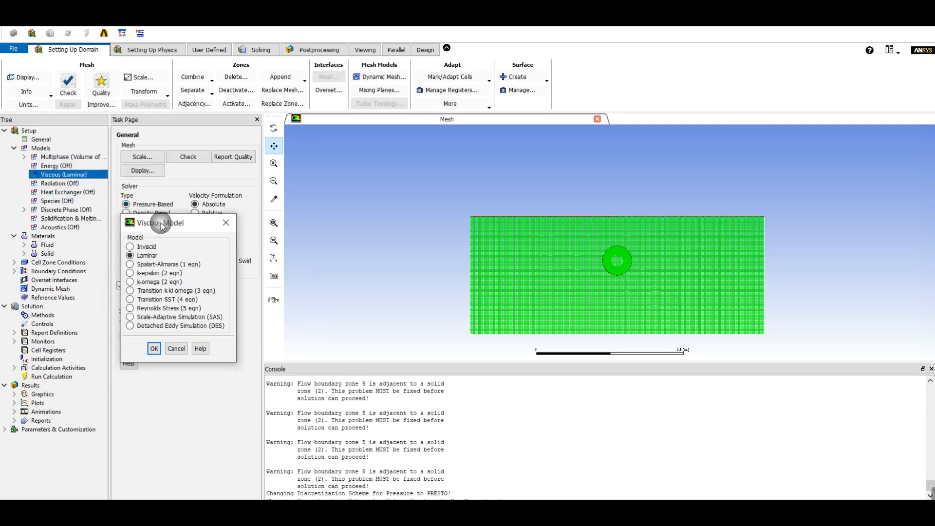
click(131, 273)
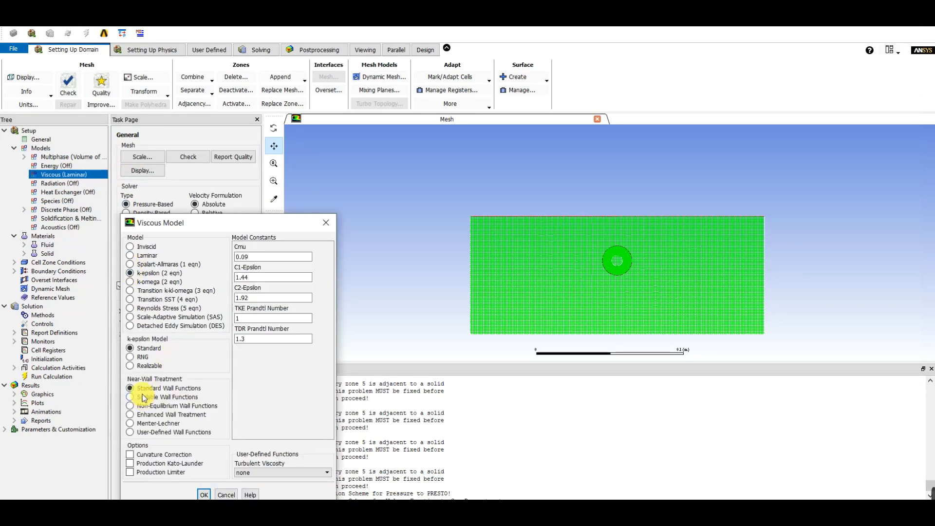
click(130, 365)
click(129, 397)
click(208, 487)
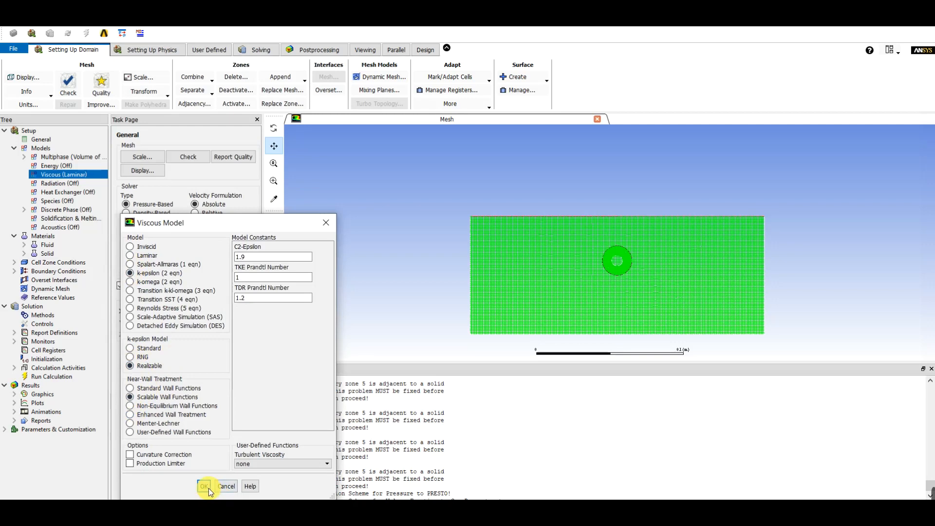
Copy the fluid water-liquid (h2o<l>) from the Fluent database into the case materials
click(15, 149)
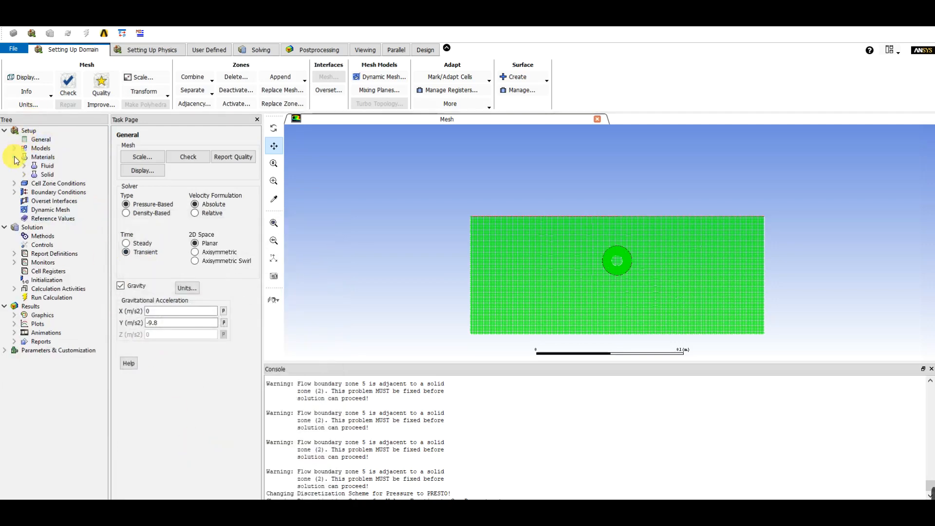
click(23, 166)
click(51, 175)
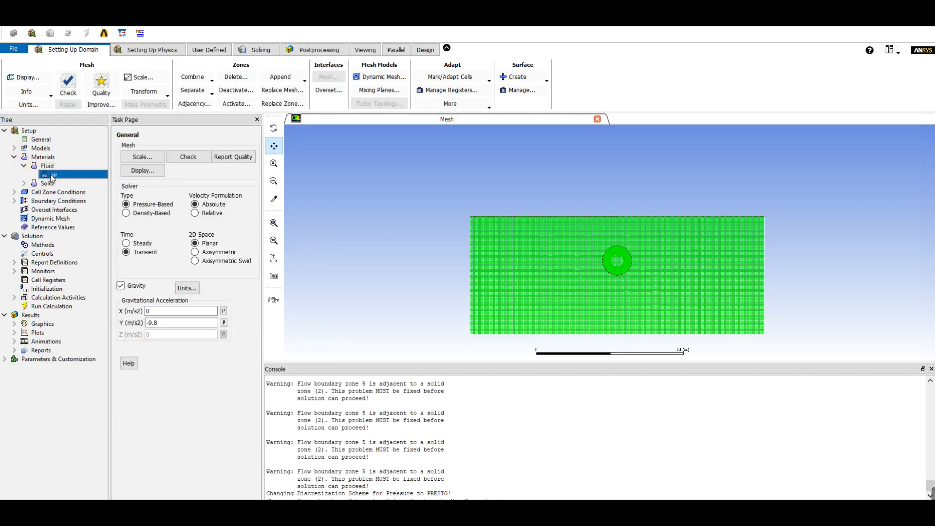
double_click(52, 175)
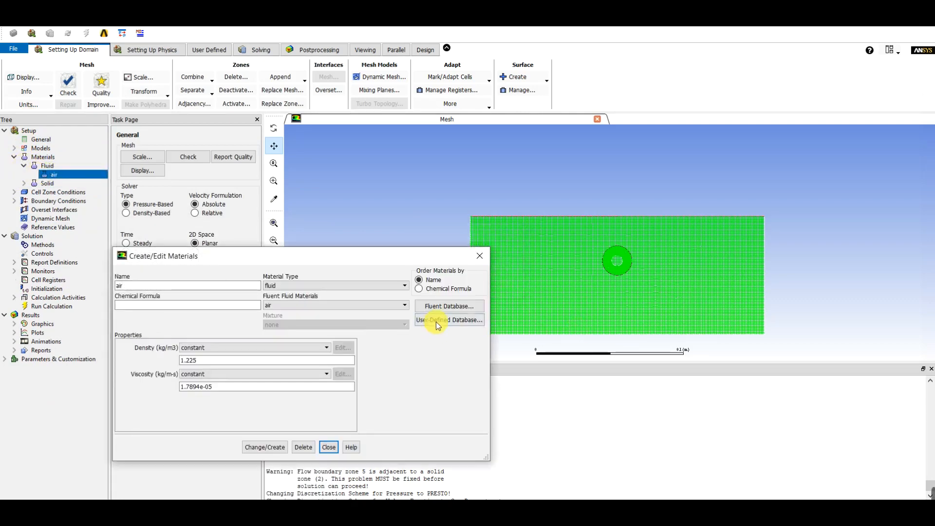
click(451, 310)
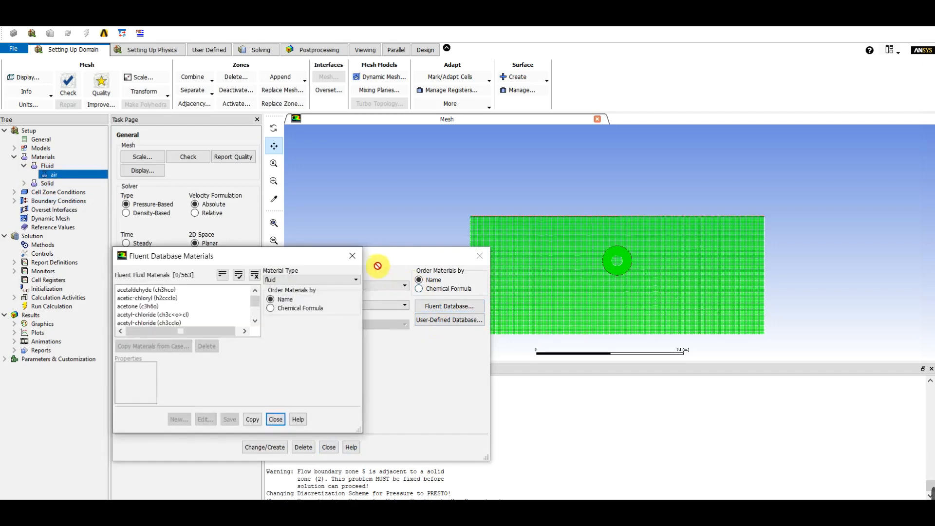
drag(302, 260, 304, 187)
drag(255, 229, 257, 248)
click(152, 232)
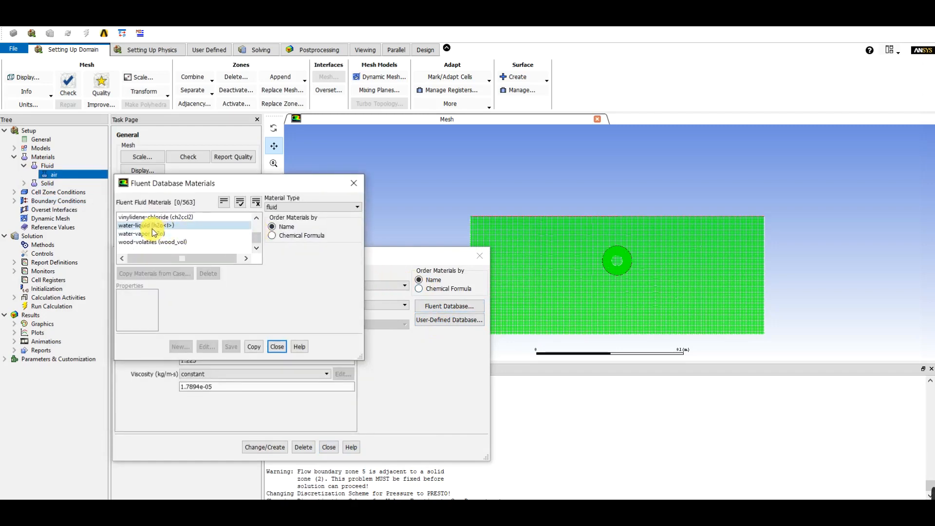
click(283, 415)
click(305, 415)
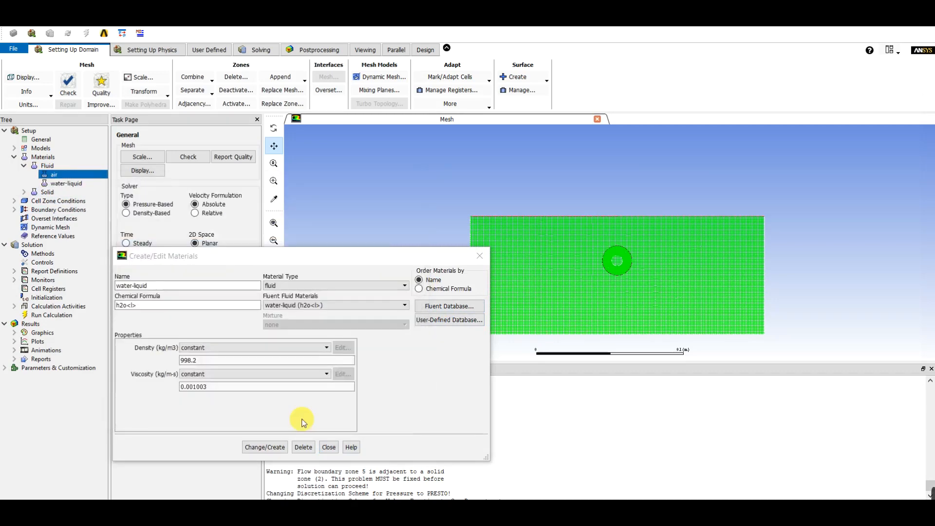
click(329, 447)
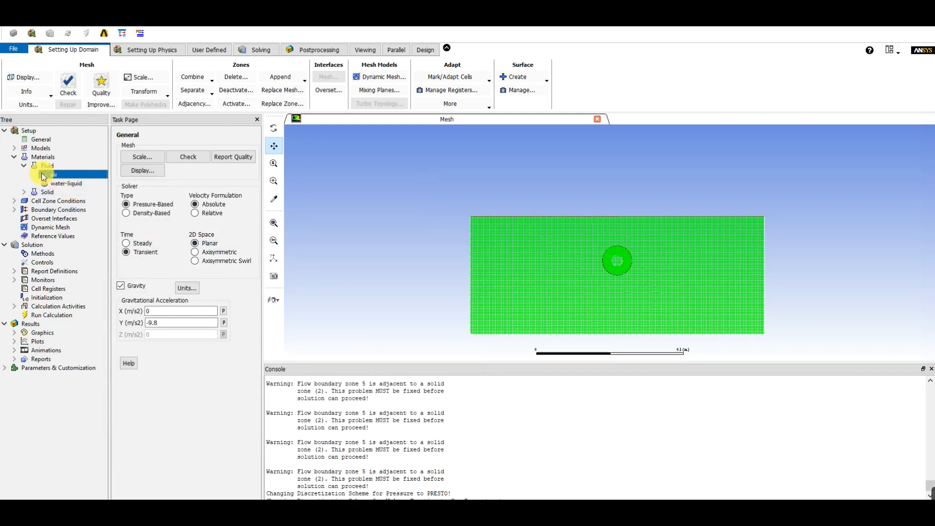
Change the cell zone component_zone to the fluid type, accepting its default fluid settings
click(15, 202)
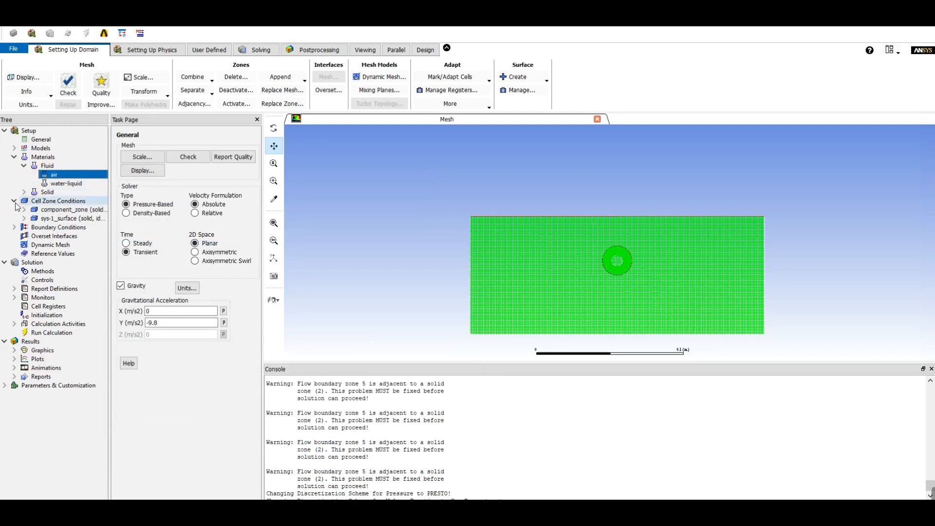
double_click(47, 202)
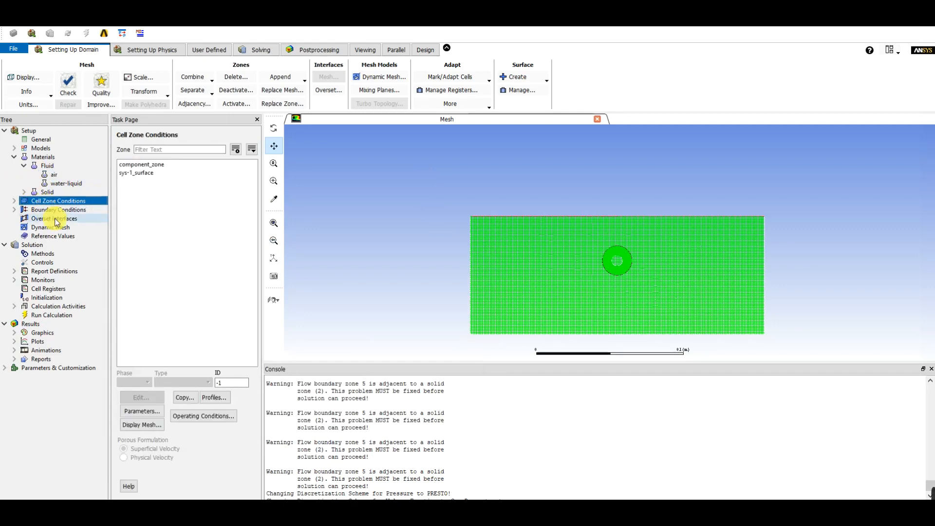
click(144, 166)
click(139, 173)
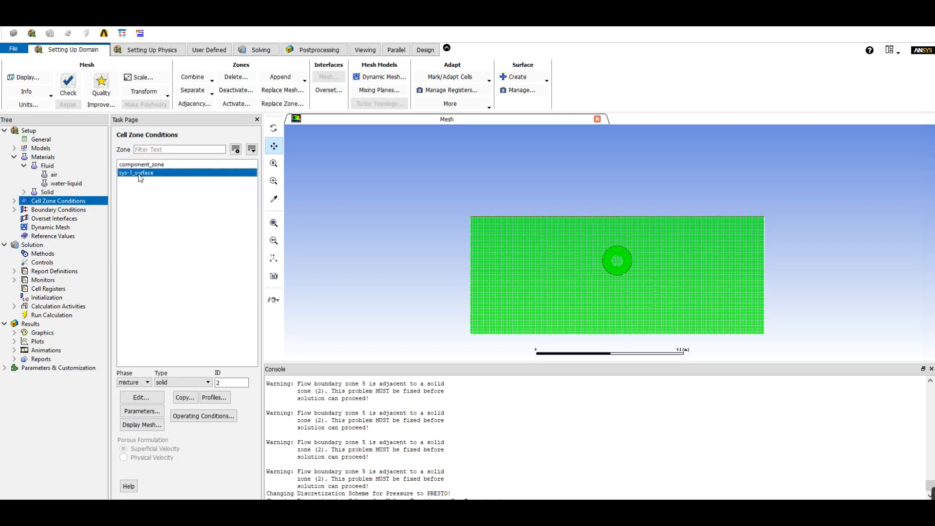
click(147, 166)
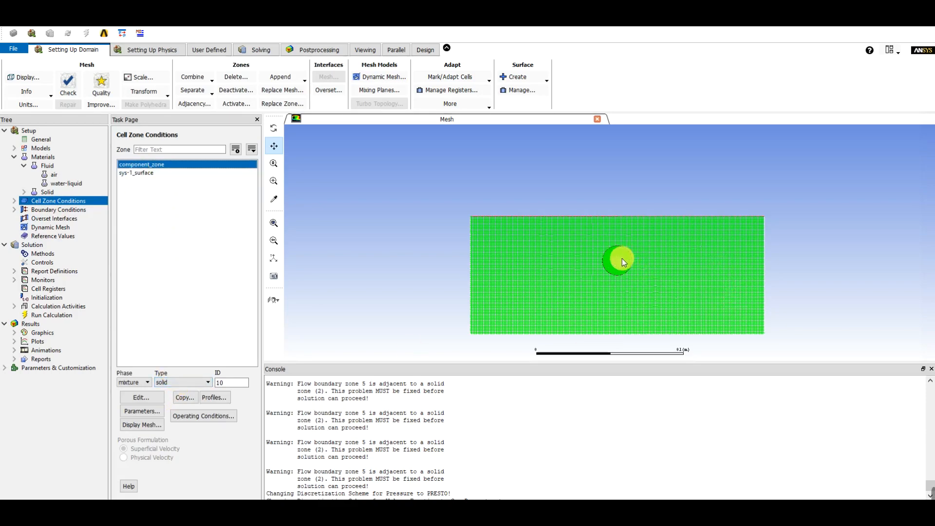
scroll(623, 260, up, 5)
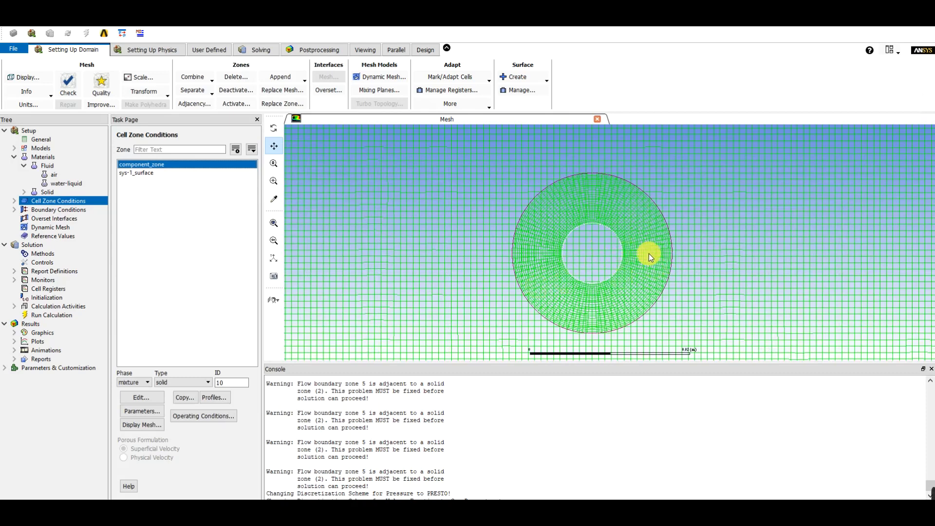
scroll(569, 282, down, 5)
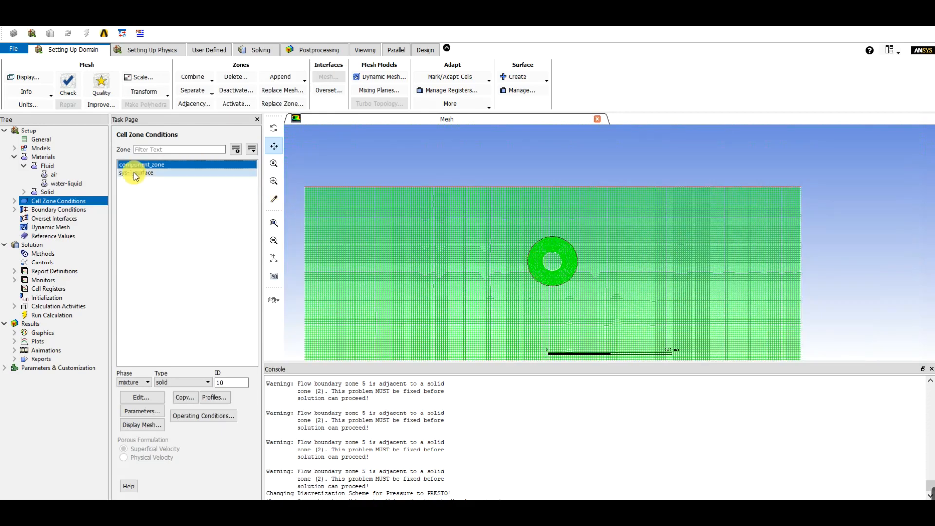
click(179, 383)
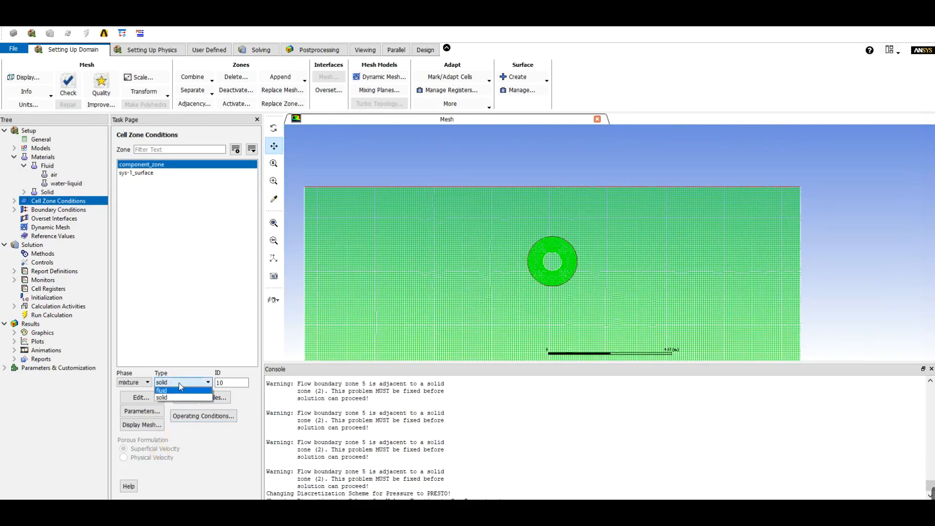
click(177, 392)
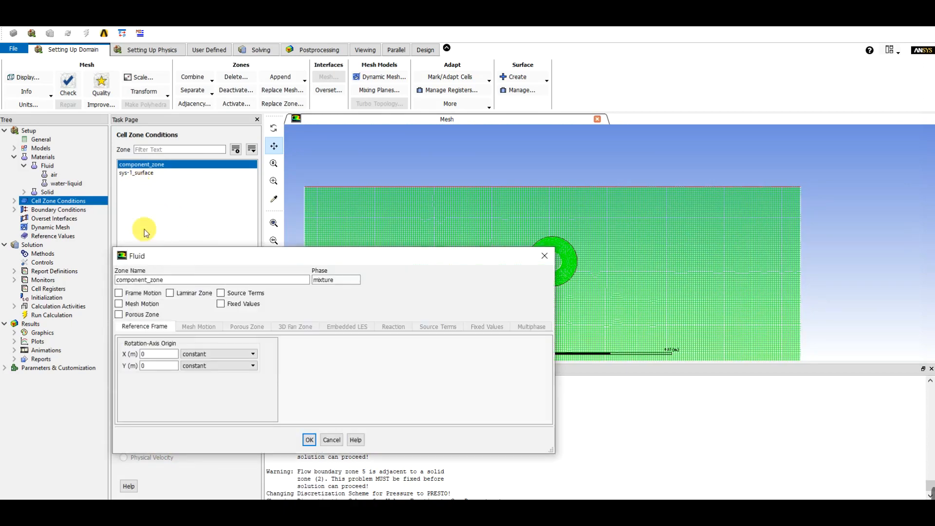
click(310, 440)
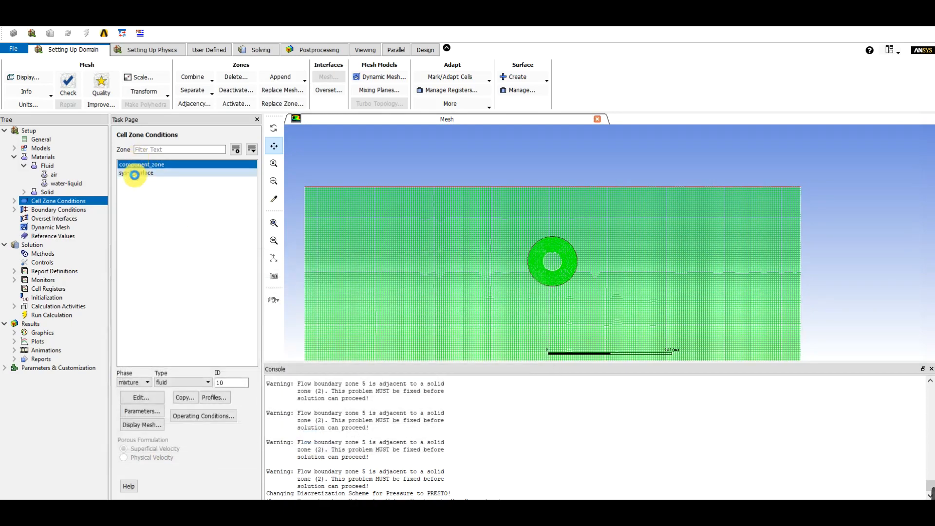
Change the background cell zone sys-1_surface to the fluid type with default settings
click(136, 176)
click(176, 384)
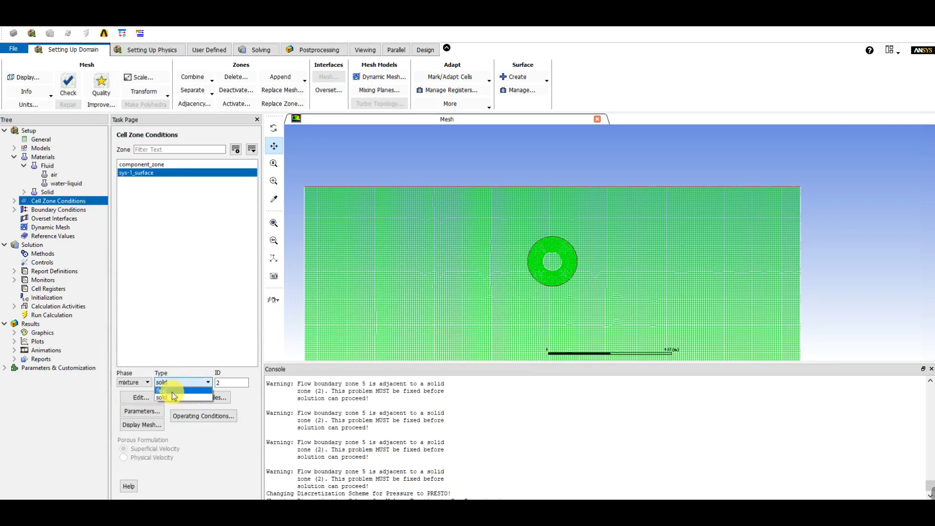
click(170, 391)
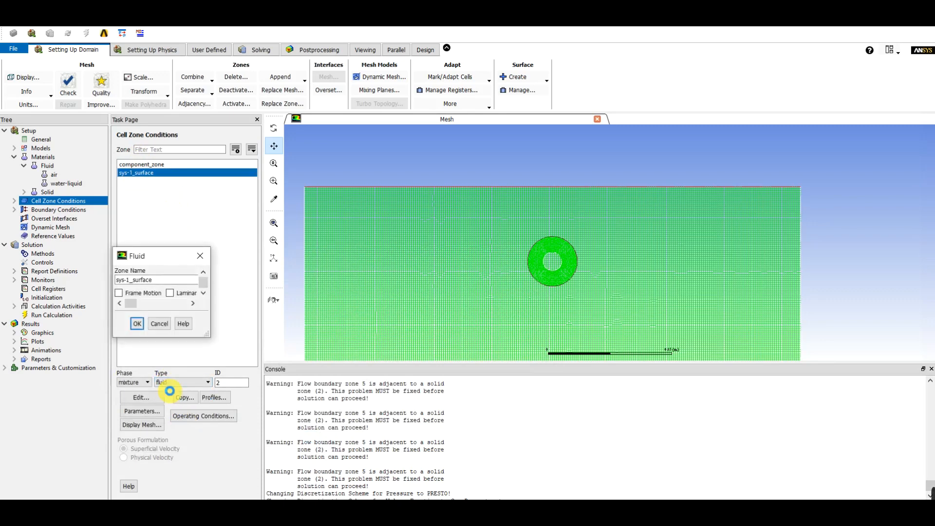
click(310, 440)
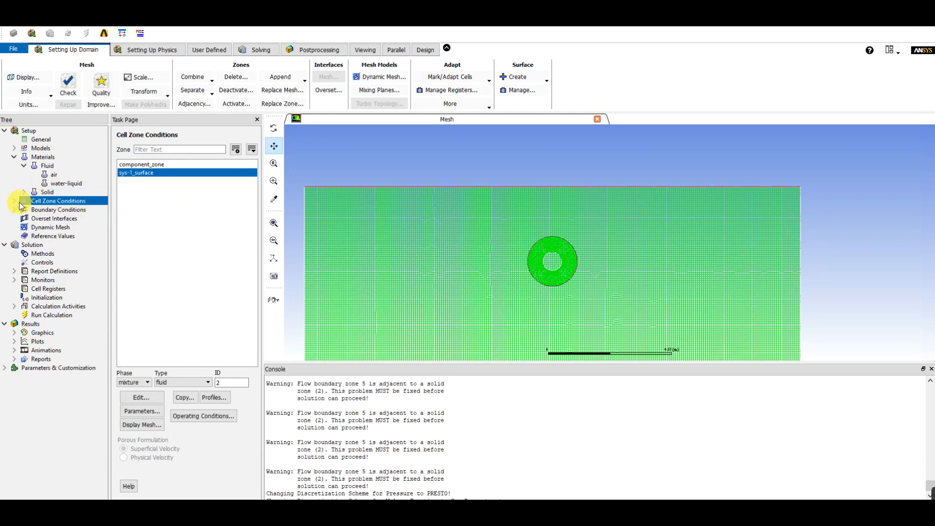
Review the boundary zones and their types: both interiors, out, overset, sphere, sys-3_surface and walls, identifying the meshes in the graphics view
click(14, 157)
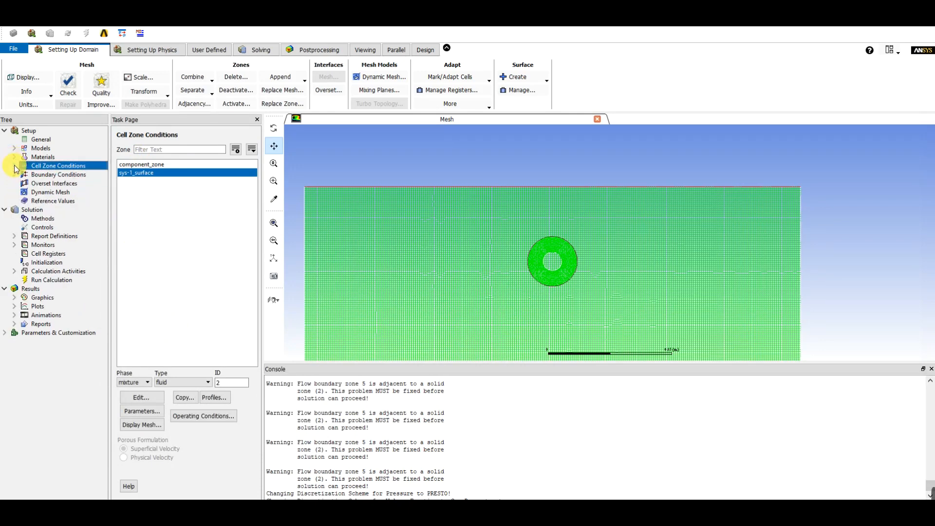
click(14, 174)
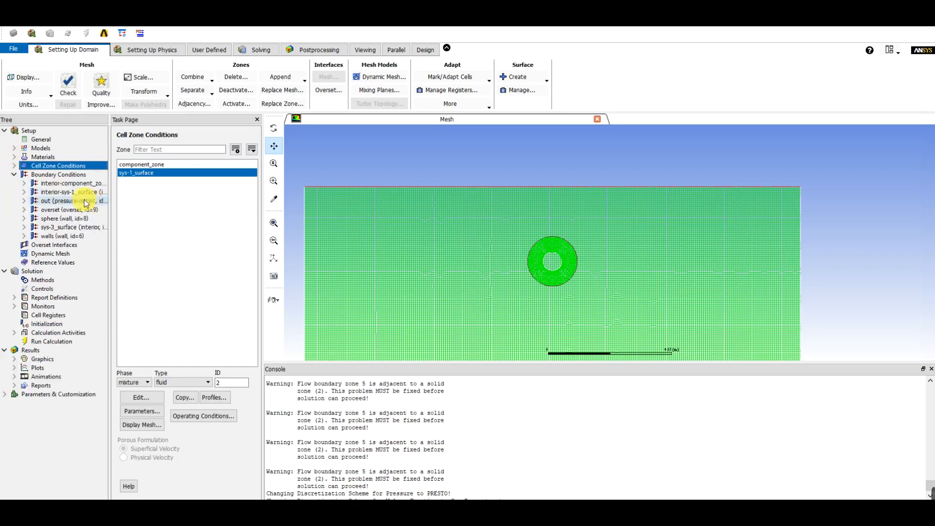
double_click(57, 176)
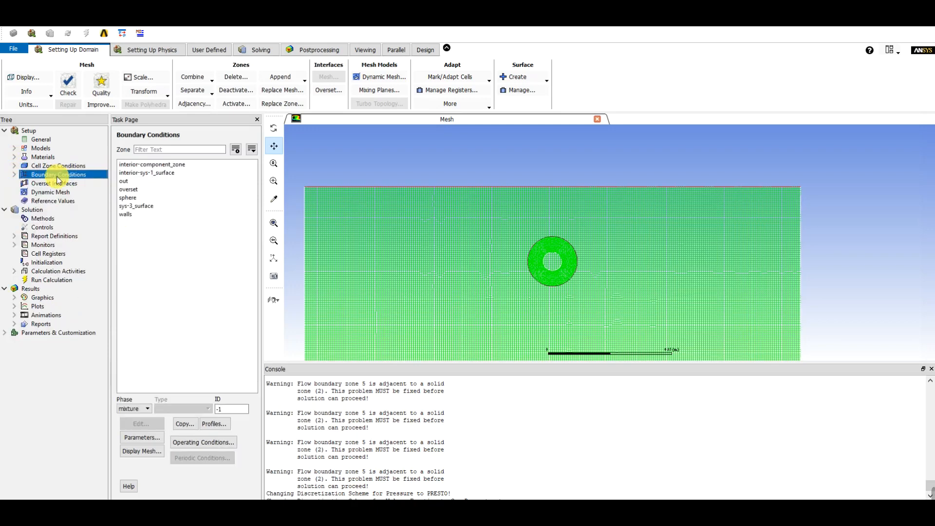
click(146, 174)
click(127, 182)
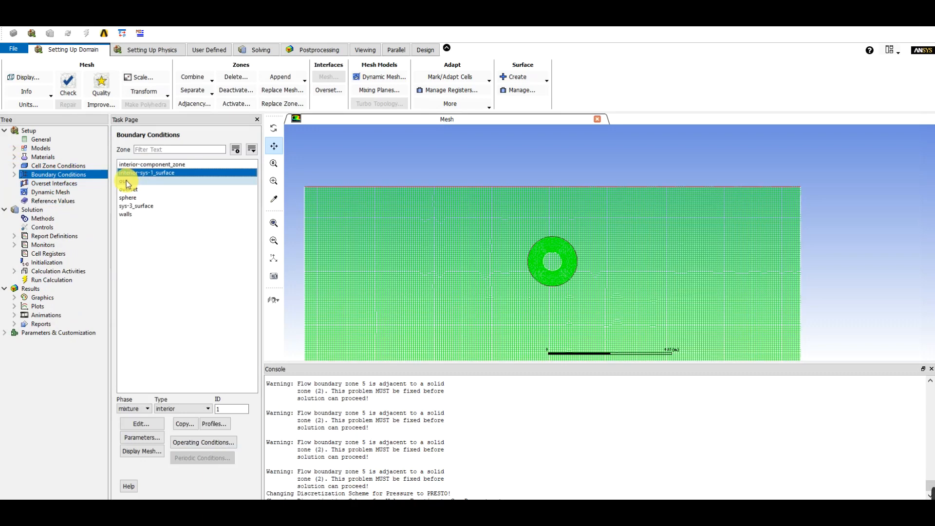
click(134, 164)
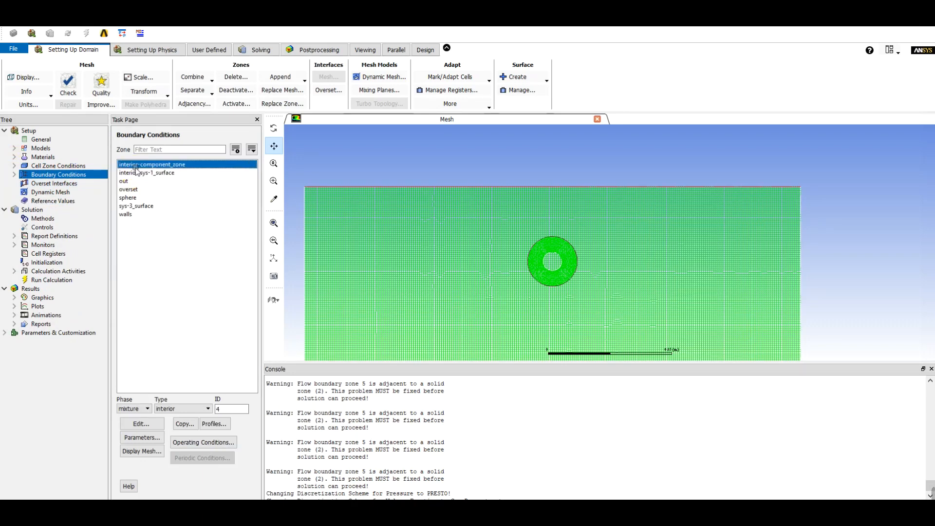
click(136, 180)
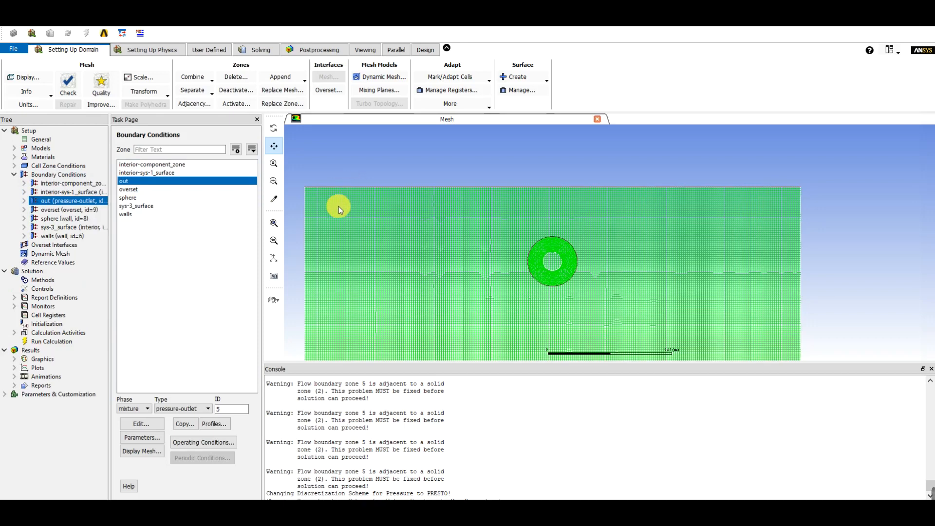
click(546, 282)
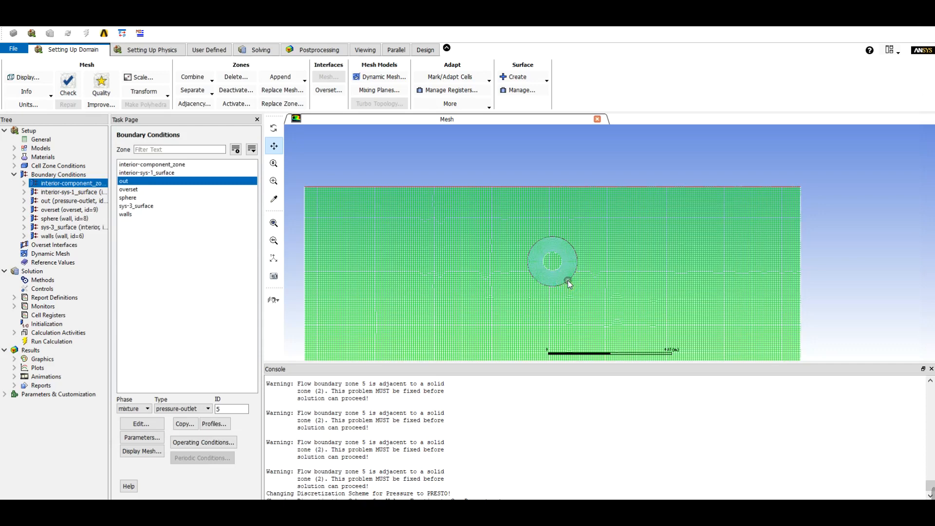
click(568, 282)
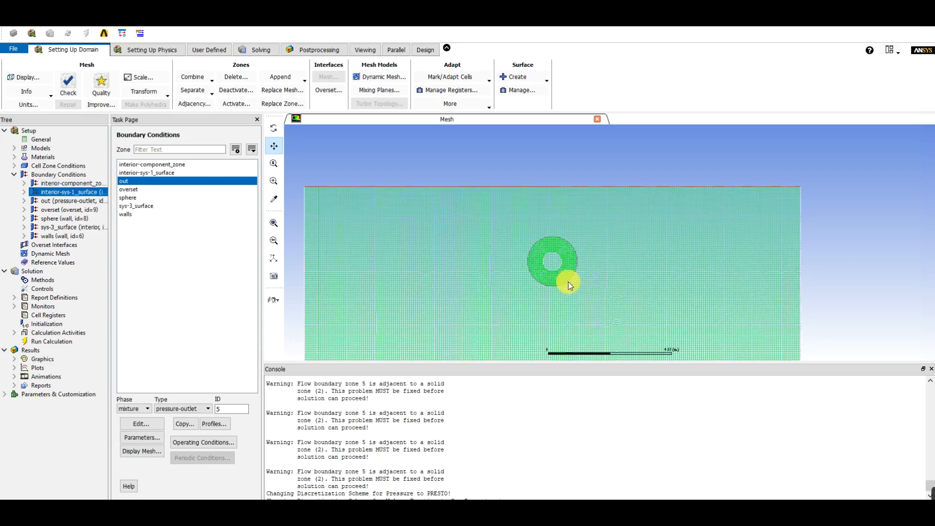
click(136, 190)
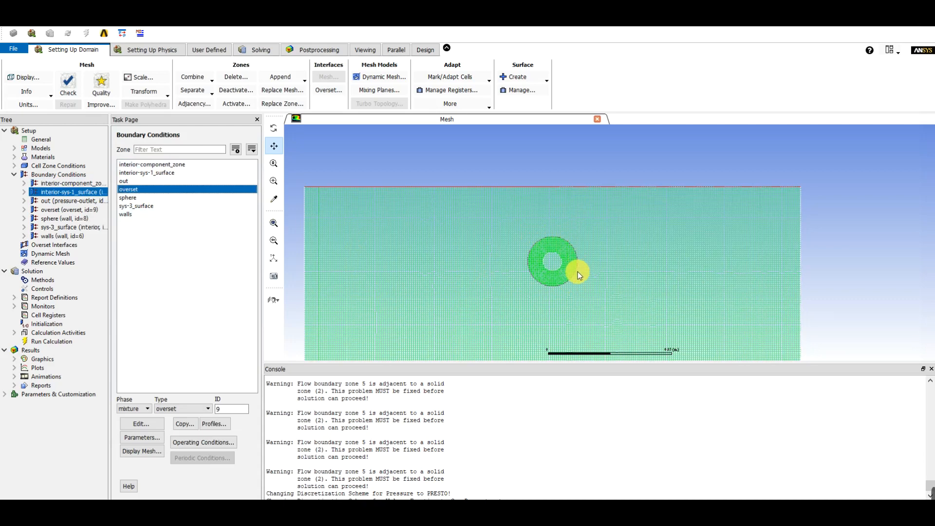
click(141, 197)
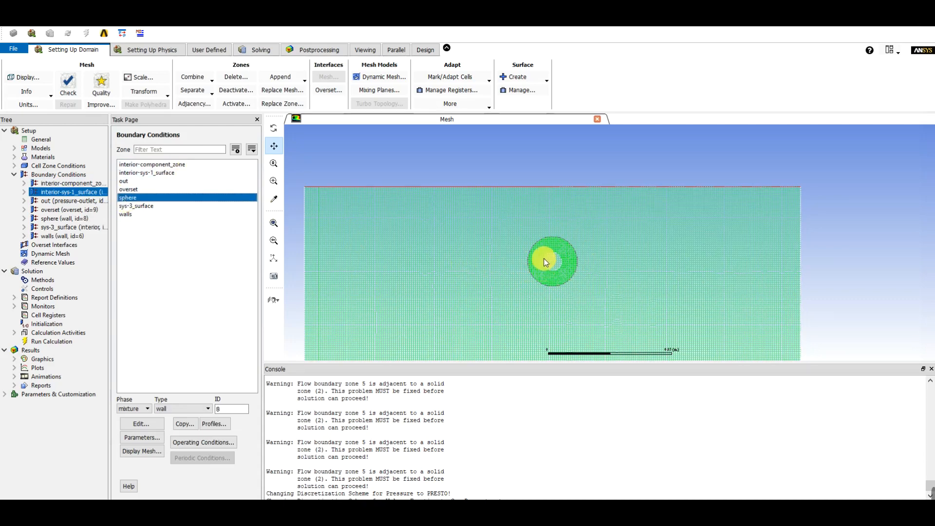
click(135, 215)
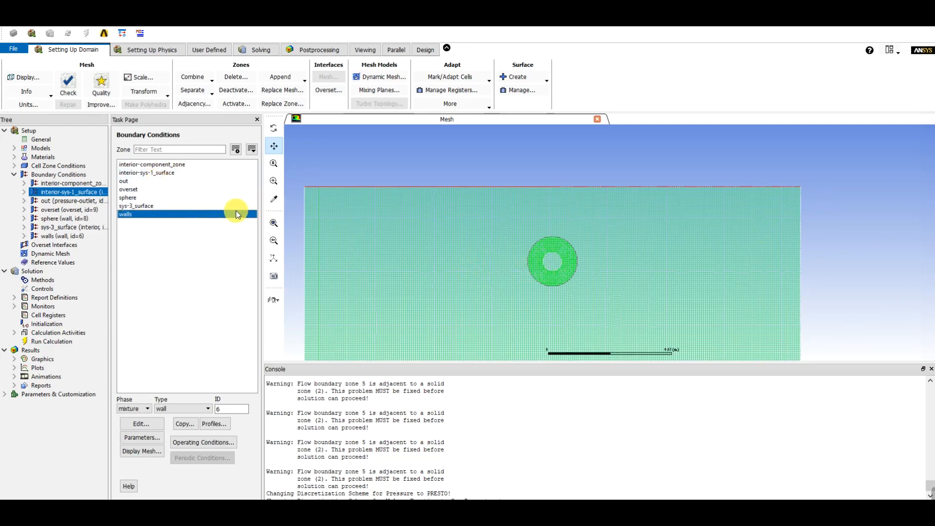
click(130, 206)
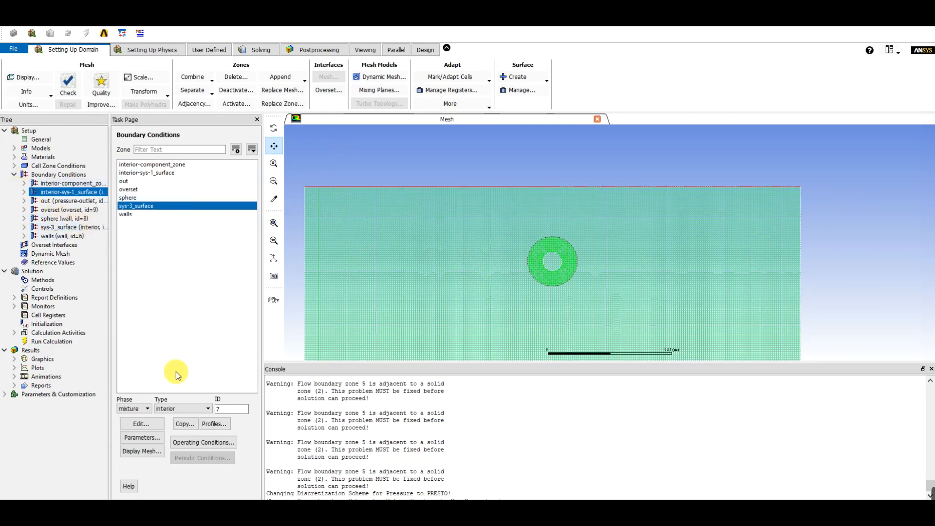
click(124, 198)
click(126, 189)
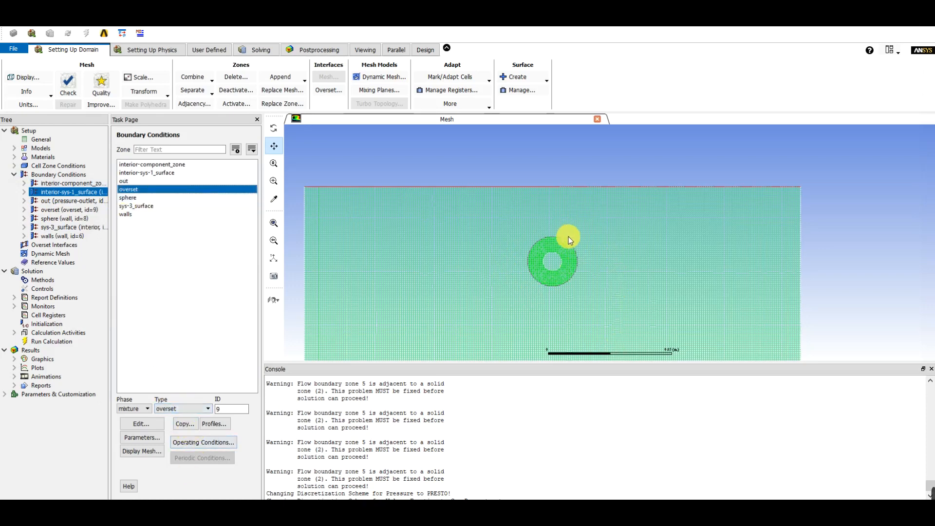
Create an overset interface named overs with background zone sys-1_surface and component zone component_zone
click(13, 175)
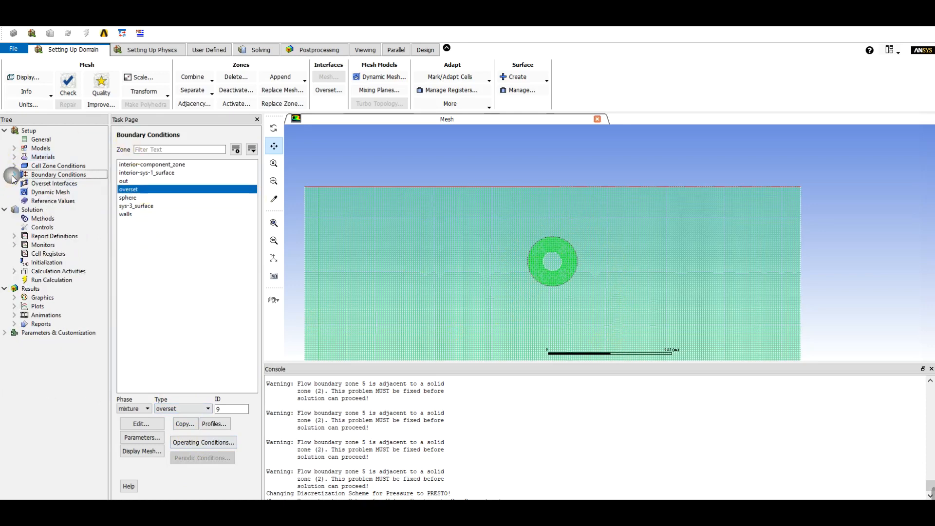
click(36, 183)
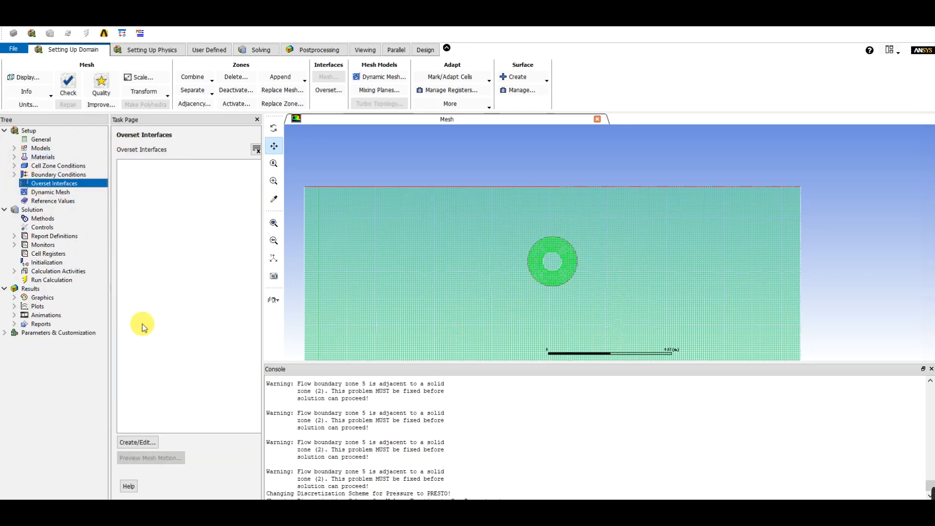
click(139, 442)
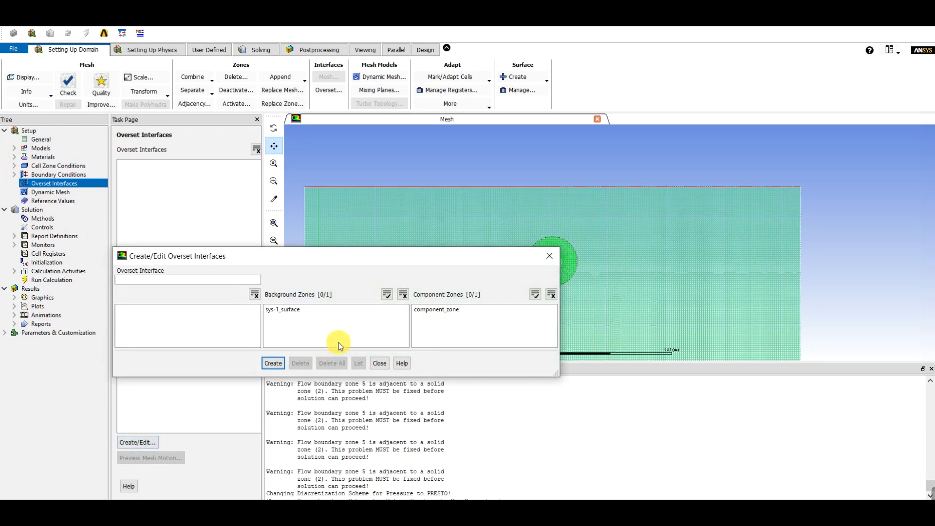
click(230, 279)
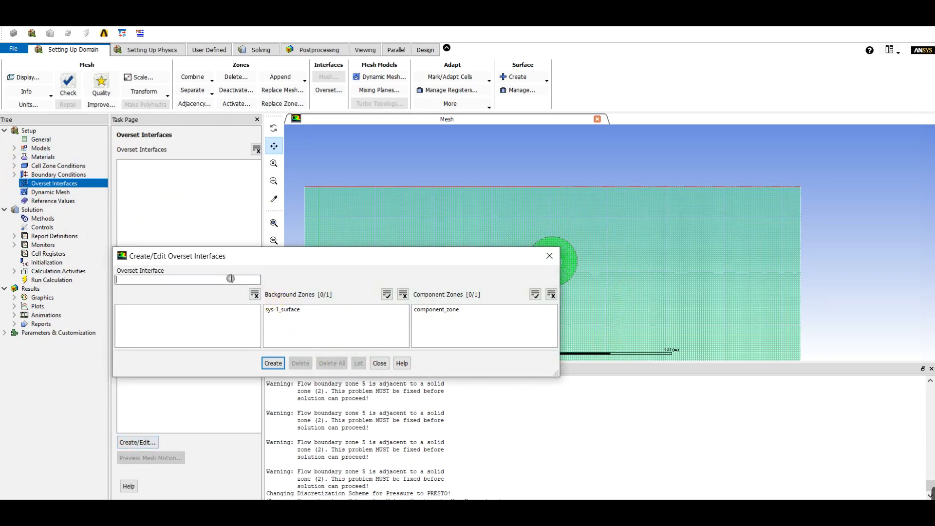
text(overs)
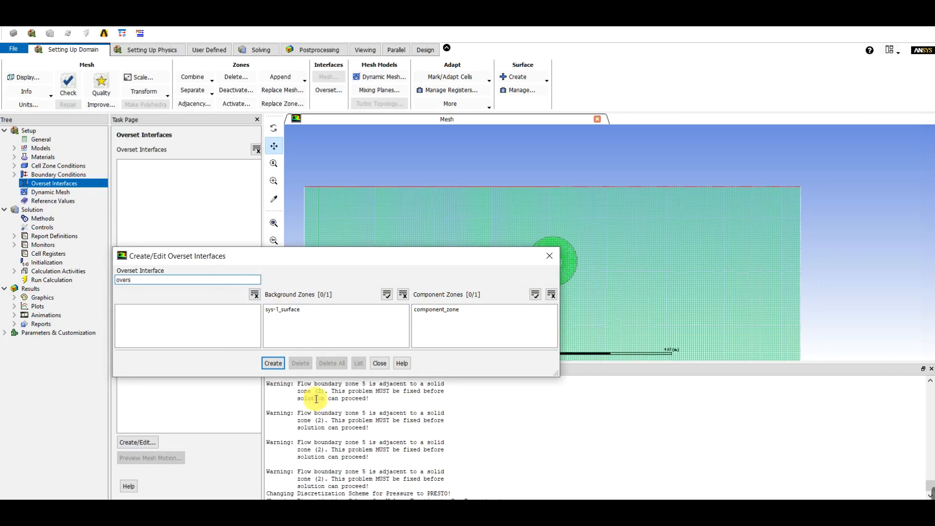
click(322, 310)
click(450, 310)
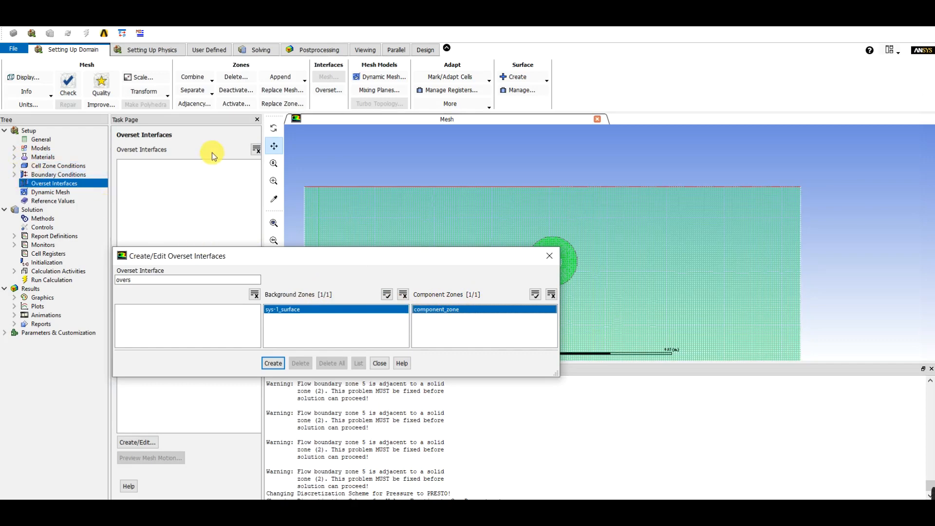
click(273, 364)
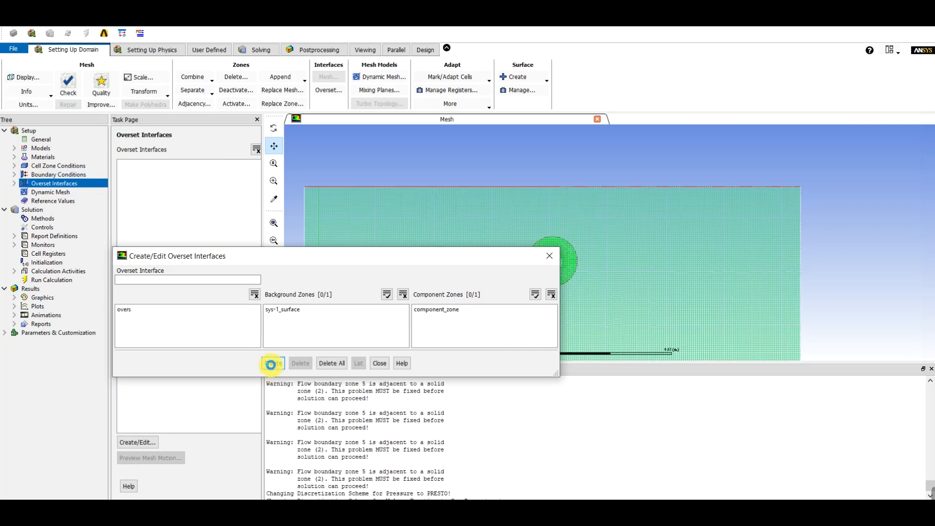
click(379, 364)
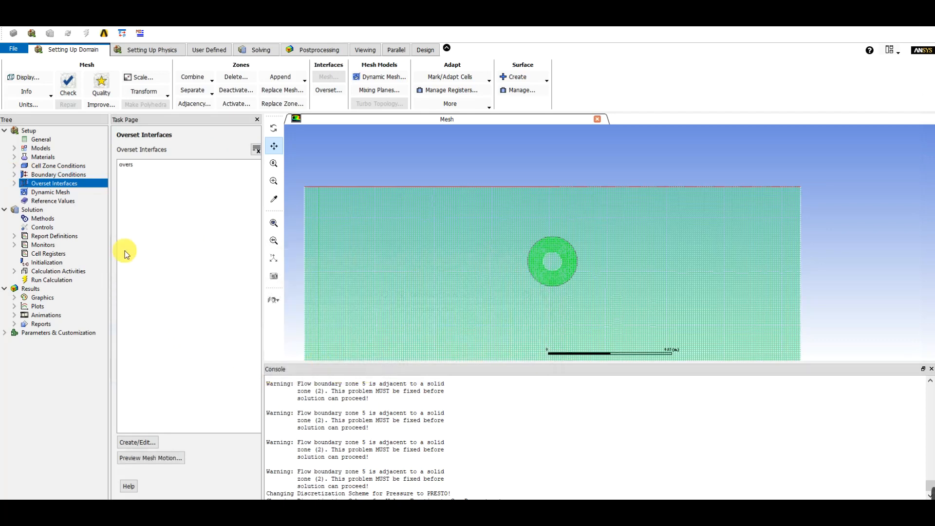
Accept air as the material of the primary phase, phase-1
click(14, 148)
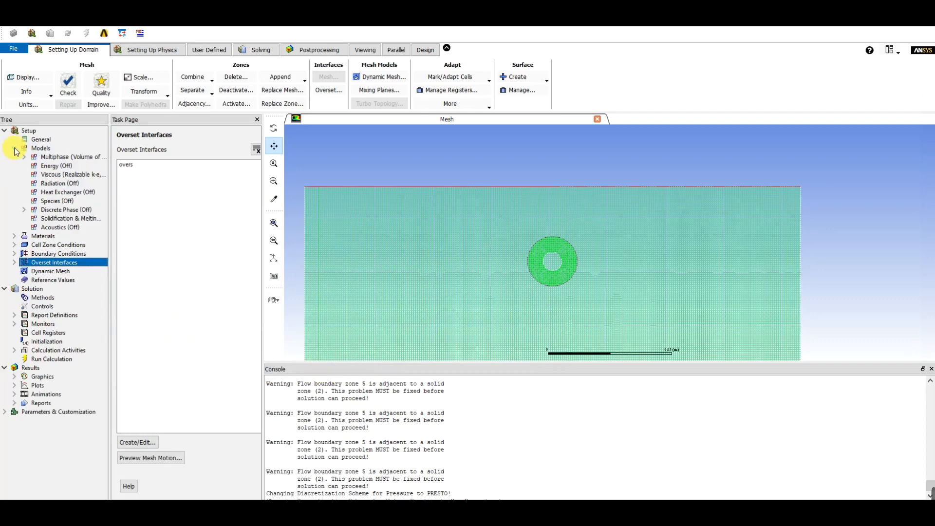
click(25, 157)
click(33, 165)
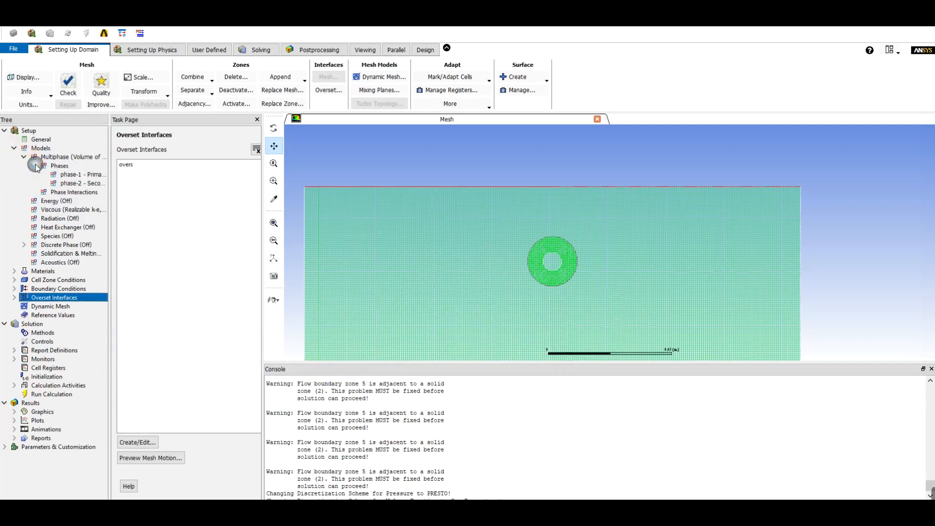
click(78, 175)
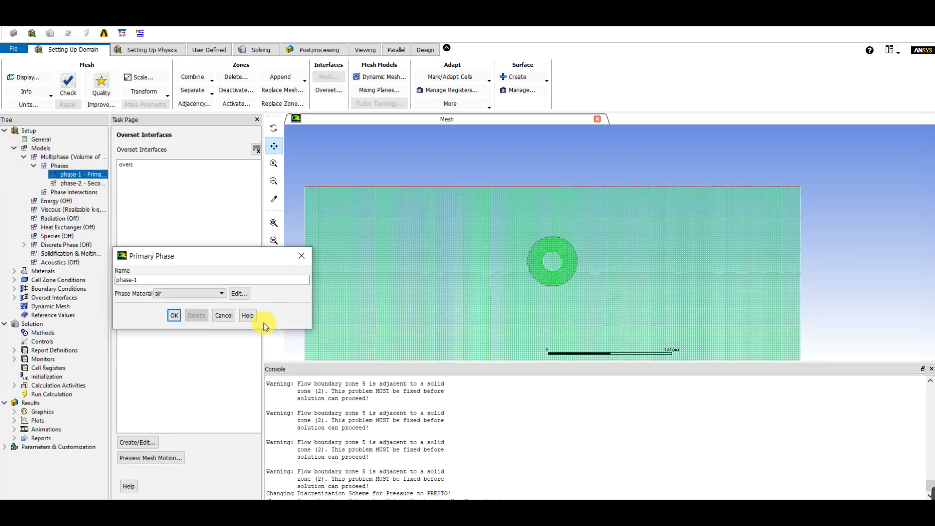
click(175, 316)
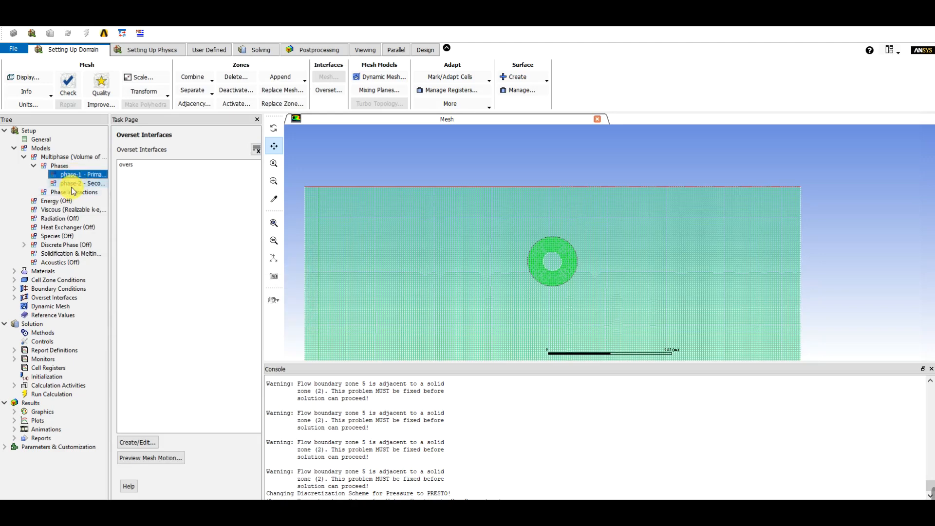
Set the material of the secondary phase, phase-2, to water-liquid
double_click(72, 184)
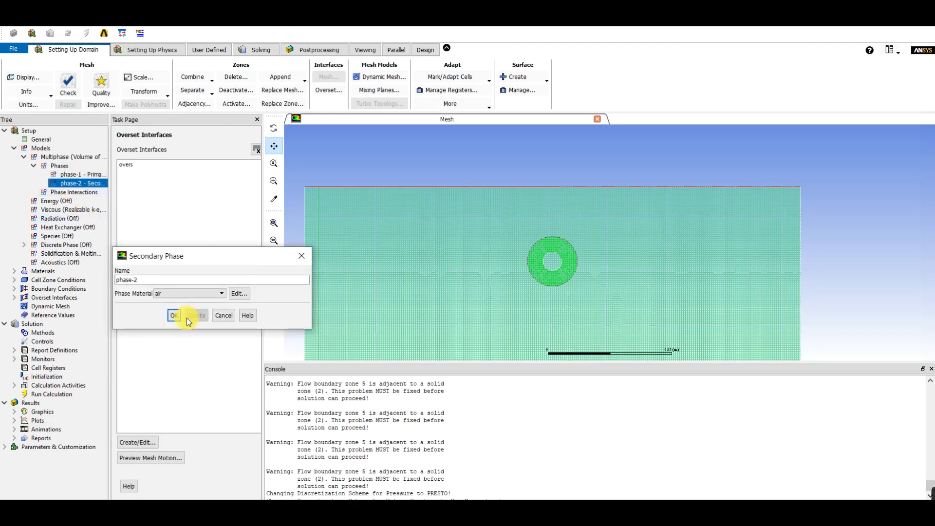
click(187, 293)
click(184, 301)
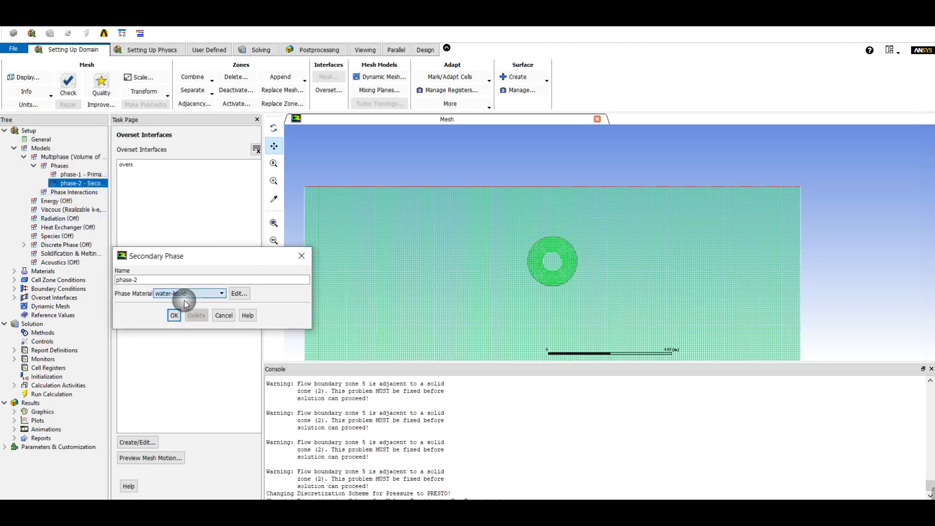
click(174, 316)
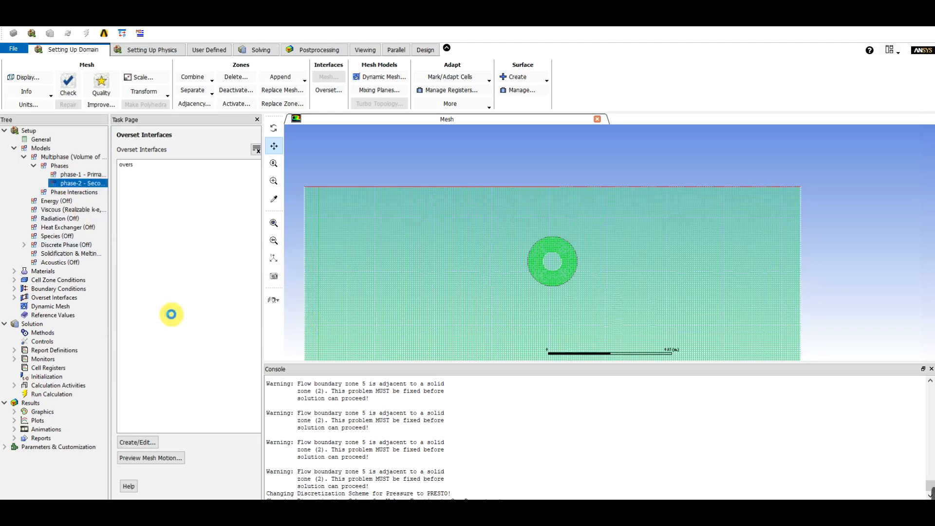
click(14, 148)
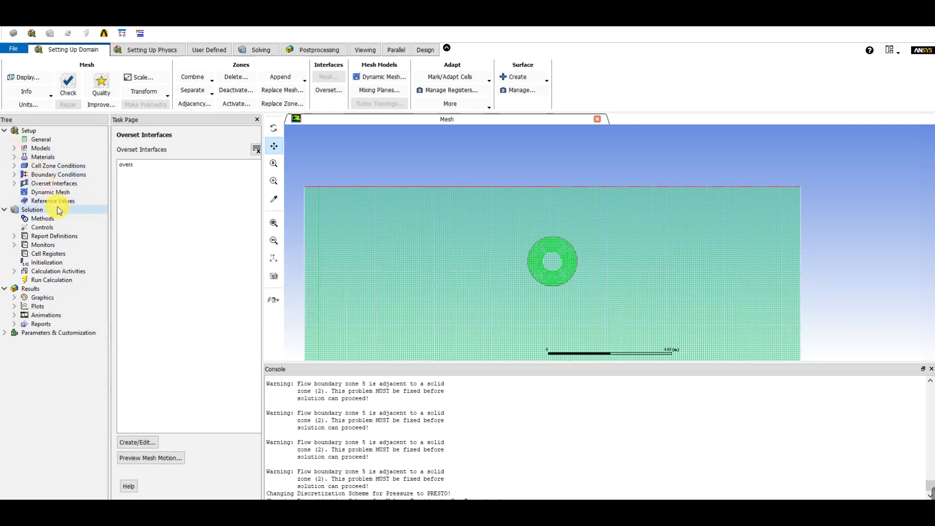
Enable the dynamic mesh with the Smoothing and Remeshing mesh methods
click(52, 192)
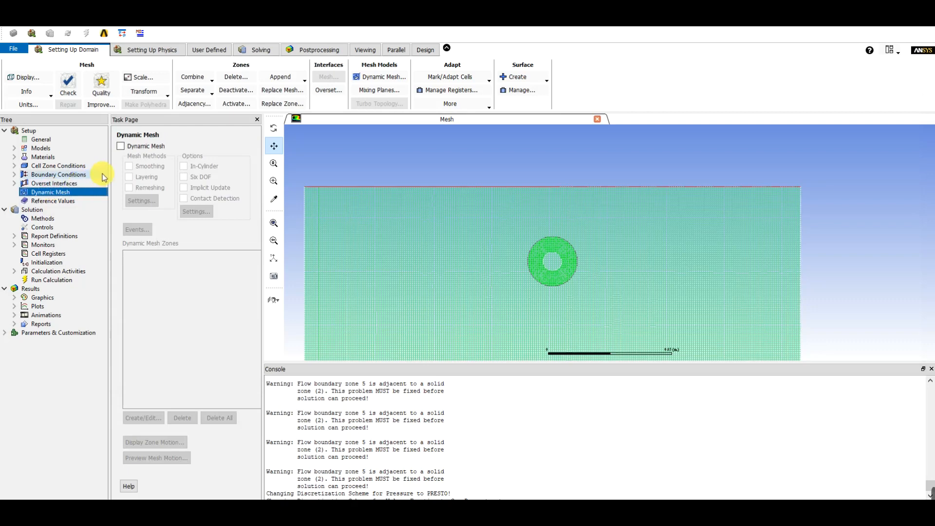
click(120, 147)
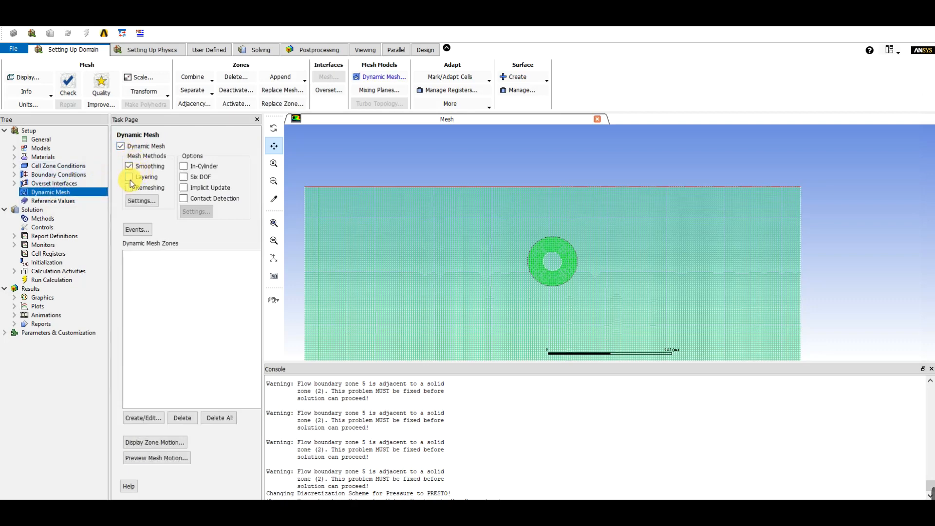
click(129, 188)
Copy the minimum length scale from the mesh scale info into the remeshing parameters, setting it to 0.00021163 m
click(141, 200)
drag(166, 256, 183, 163)
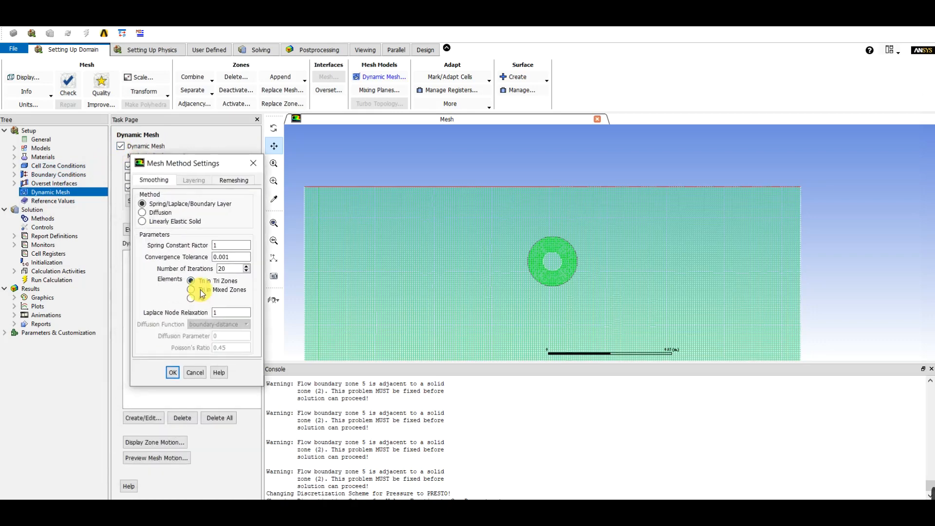
click(234, 180)
click(183, 343)
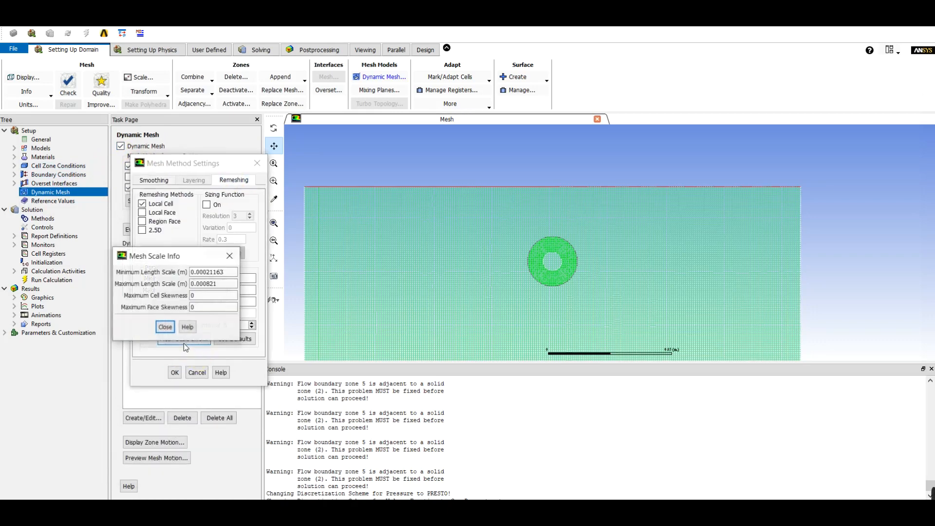
double_click(209, 273)
key(ctrl+c)
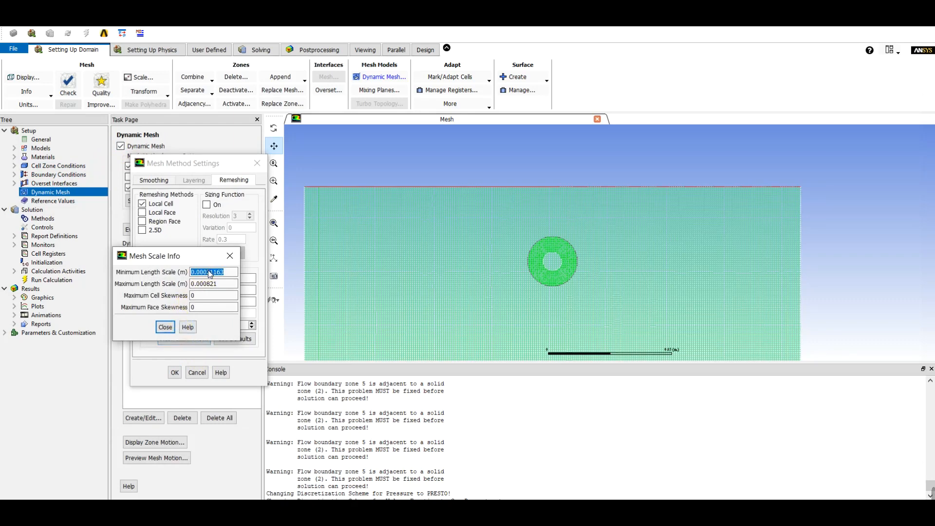
click(241, 358)
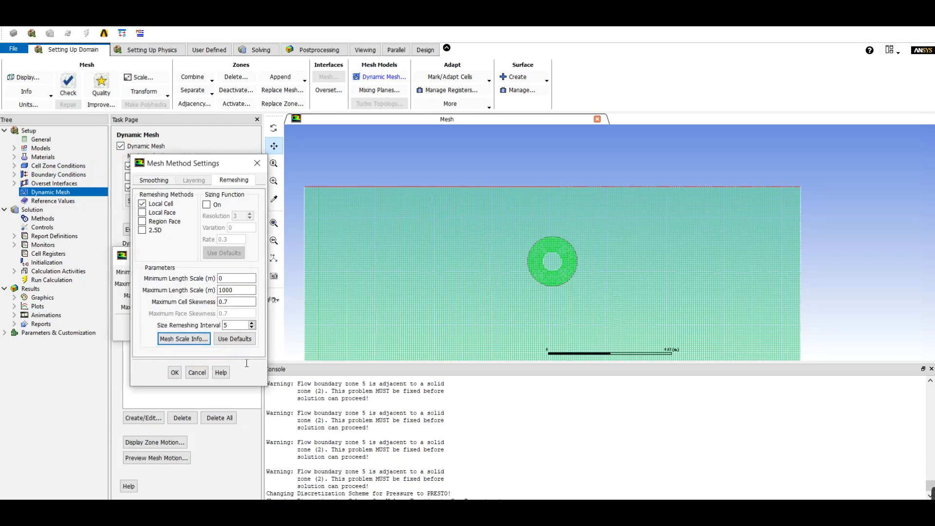
right_click(242, 282)
click(273, 335)
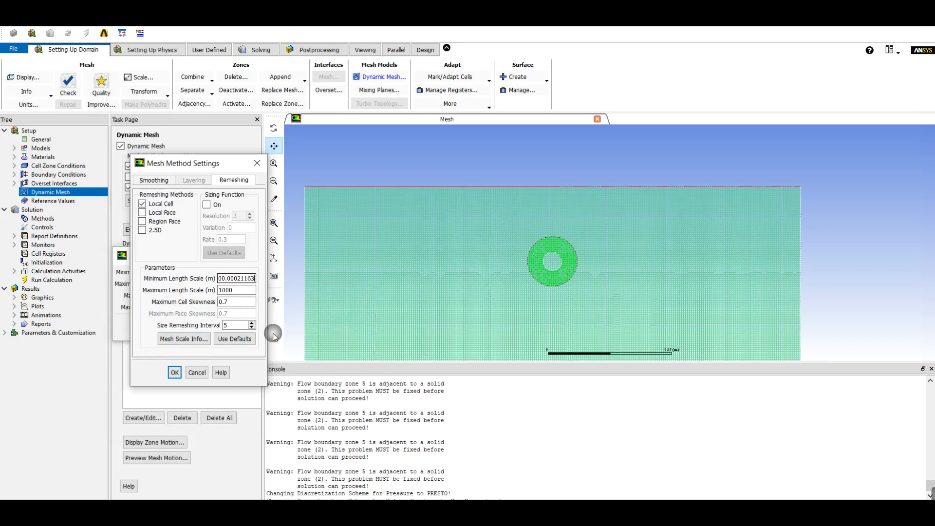
click(223, 280)
key(BackSpace)
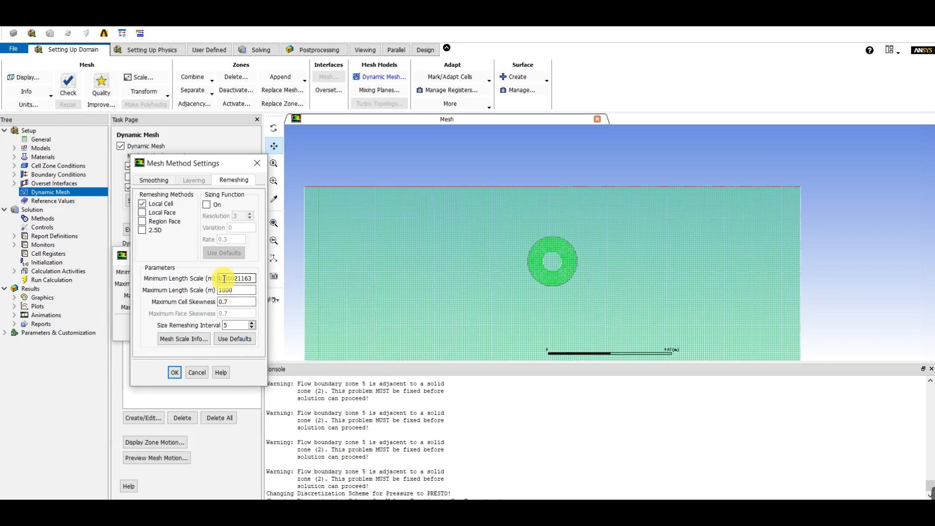
Copy the mesh's maximum length scale, 0.000821 m, into the remeshing parameters and accept the mesh method settings
click(195, 337)
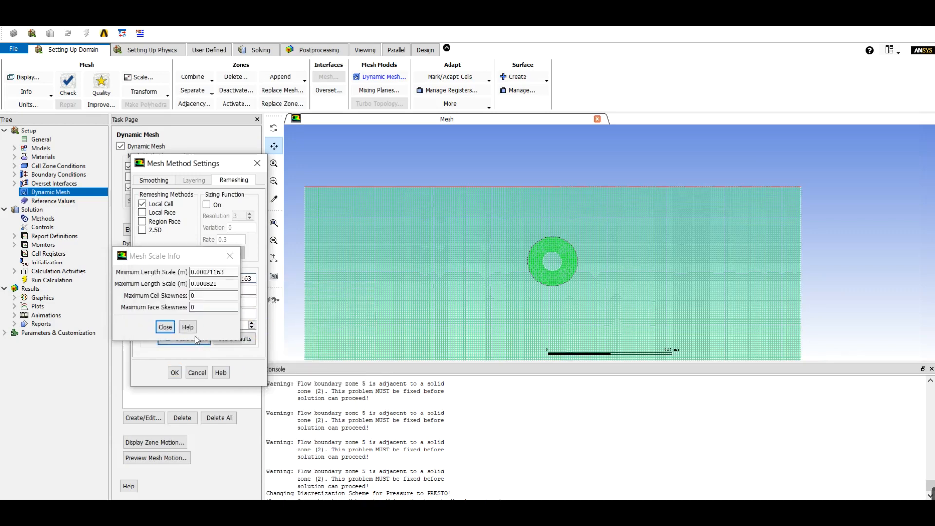
double_click(203, 283)
key(ctrl+c)
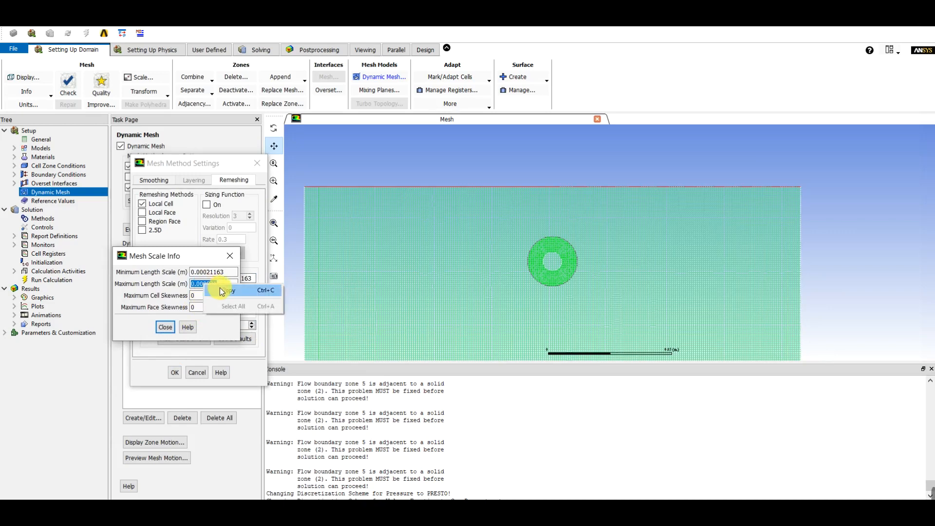
click(166, 327)
drag(239, 290, 213, 290)
right_click(222, 292)
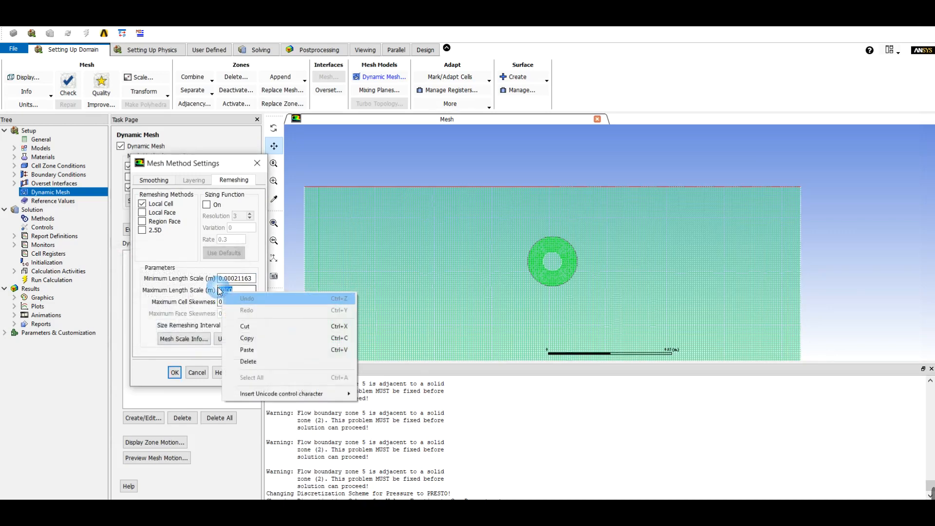
click(256, 353)
click(200, 375)
click(175, 373)
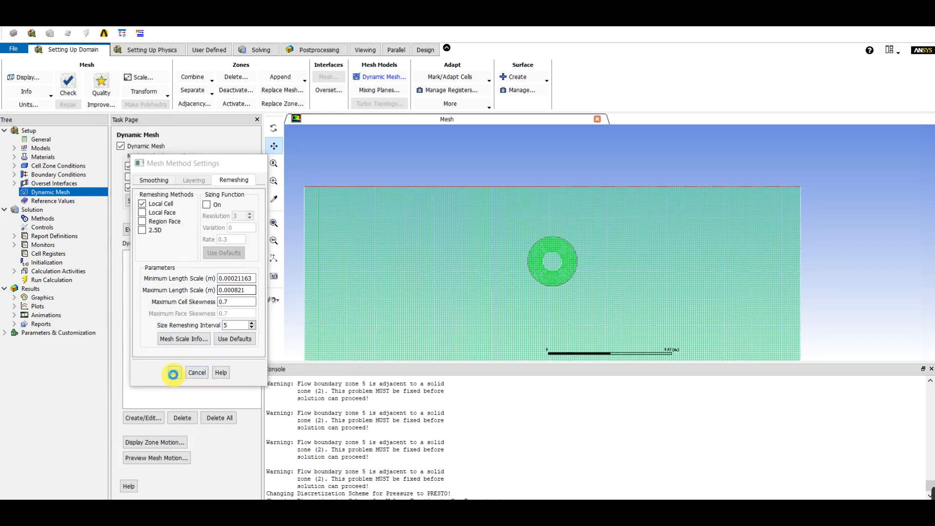
Enable the Six DOF option for the dynamic mesh and open a new Six DOF property set
click(184, 177)
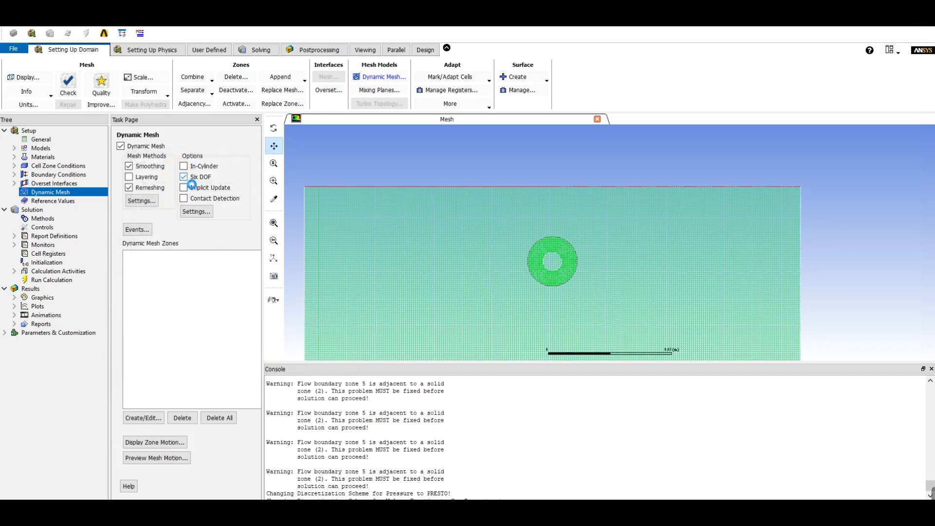
click(205, 214)
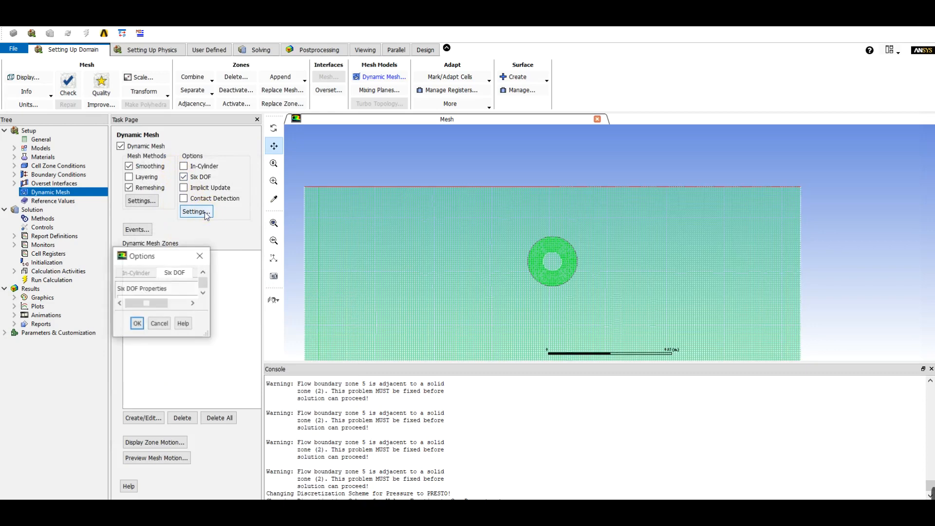
drag(219, 255, 289, 99)
click(196, 226)
drag(205, 254, 307, 108)
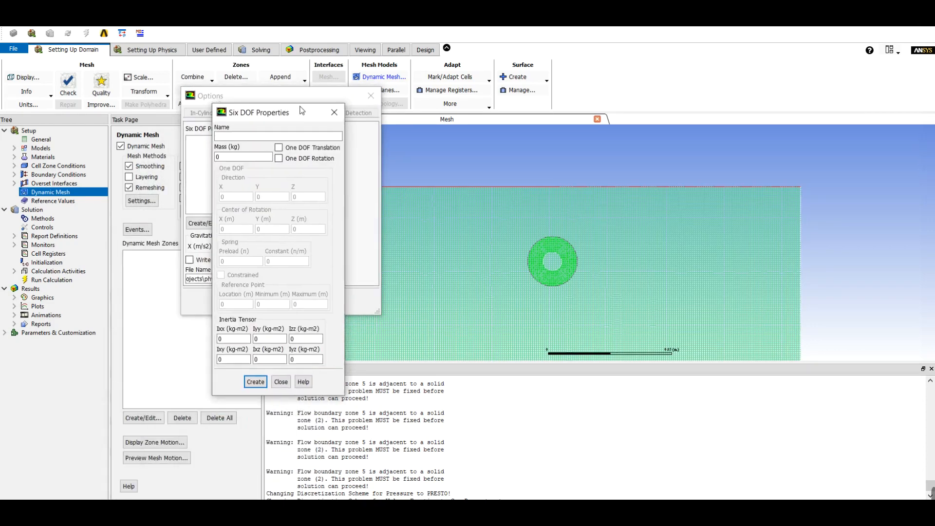
Create Six DOF properties named sph with mass 0.5 kg, Ixx 0.005012 and Iyy 0.001246 kg-m2, and accept the options
click(278, 132)
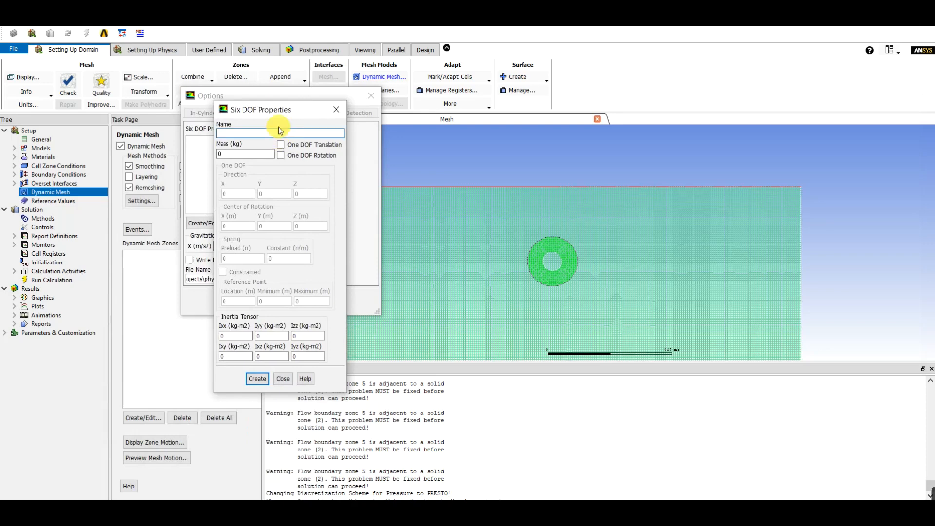
click(256, 154)
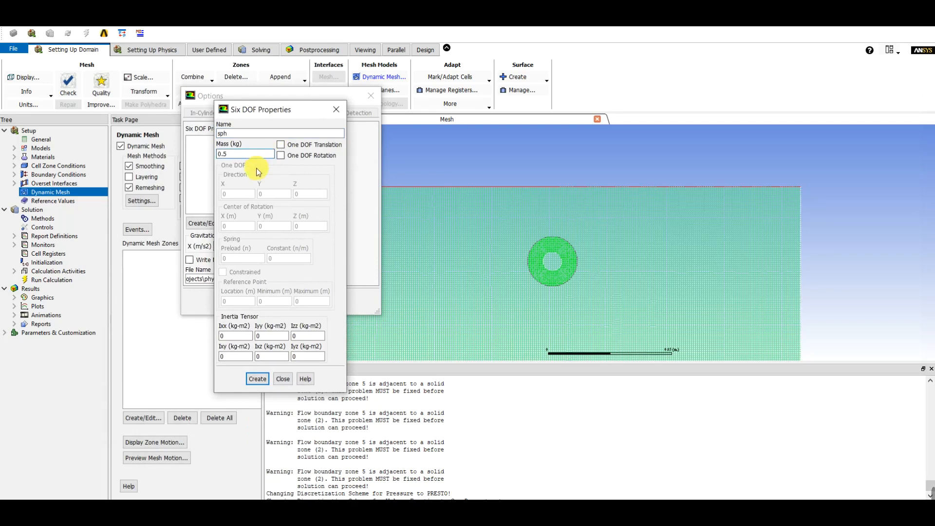
double_click(232, 337)
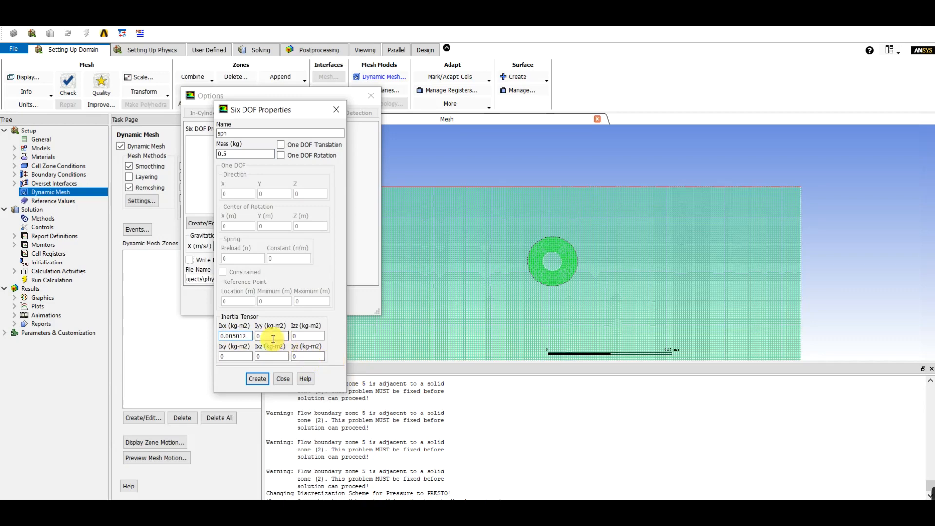
click(271, 336)
click(254, 383)
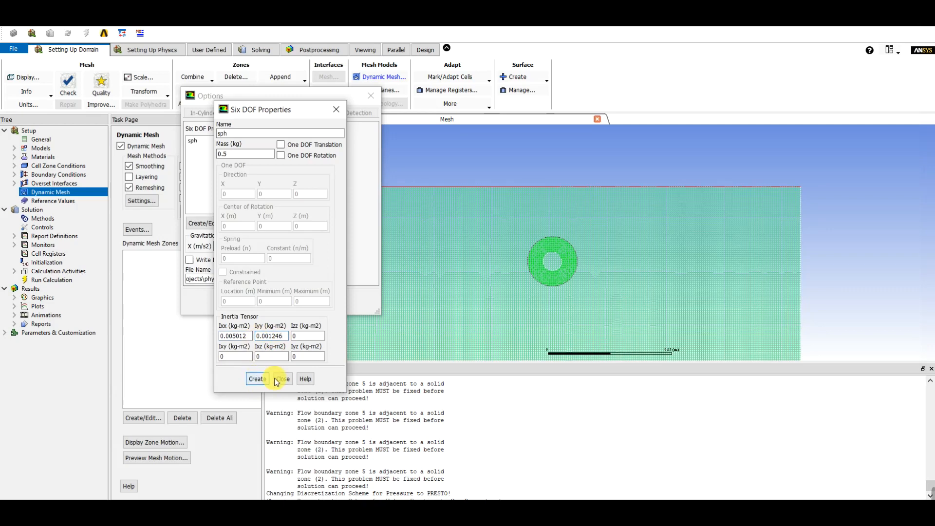
click(283, 379)
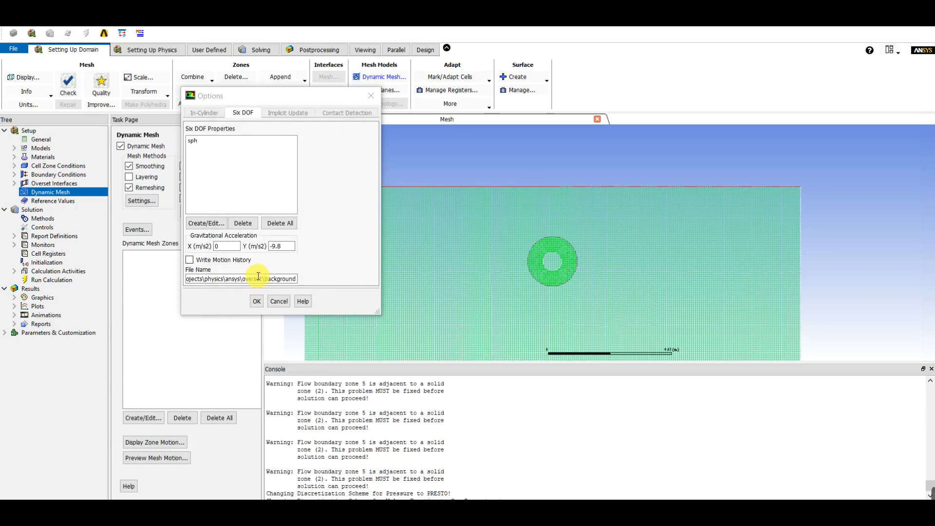
click(256, 301)
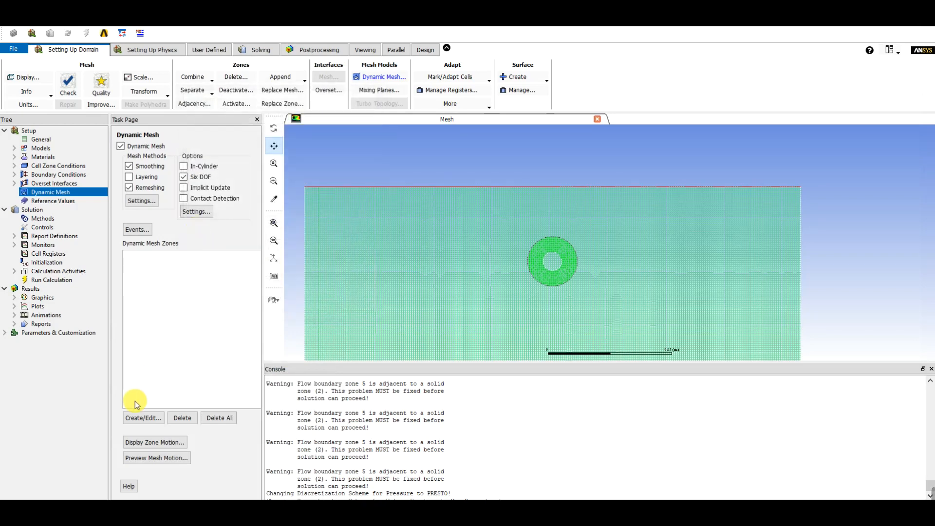
Define component_zone as a passive Six DOF rigid body using sph, with its center of gravity at X 0.1 m, Y 0.05 m
click(140, 417)
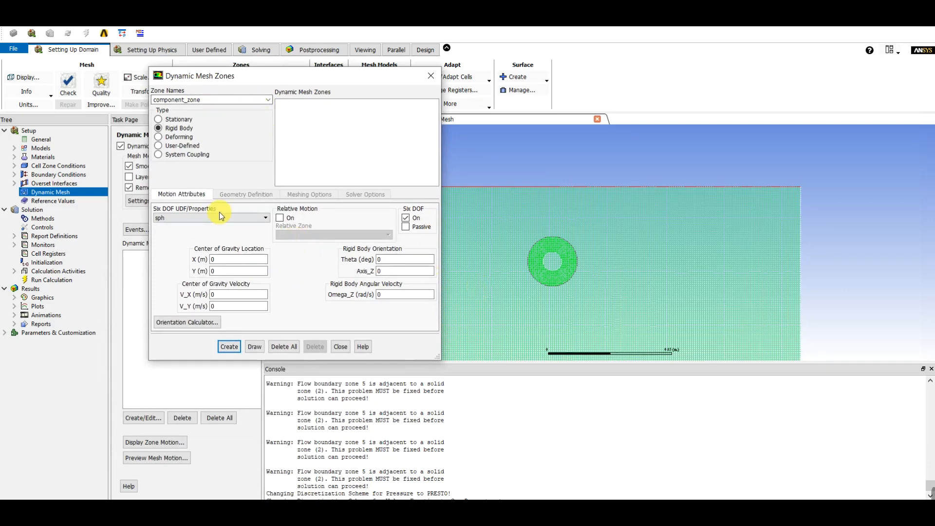
click(407, 227)
double_click(219, 272)
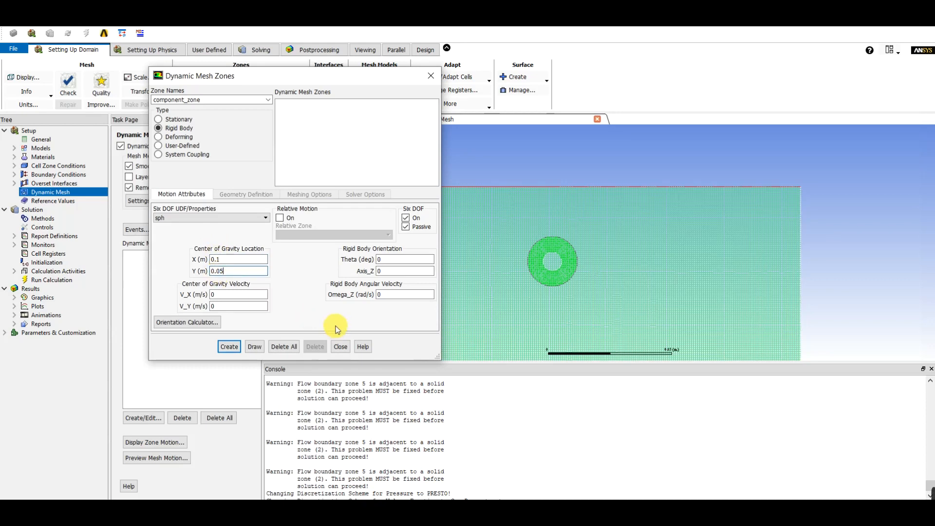
Switch to the Paint dimension sketch and edit the rectangle's 100cm width label, entering a 2 in its number
click(519, 514)
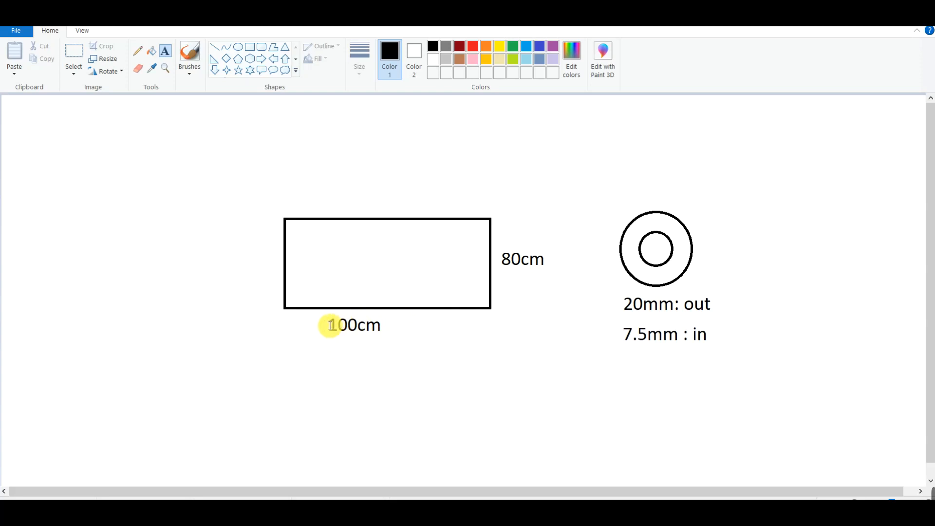
drag(344, 325, 335, 324)
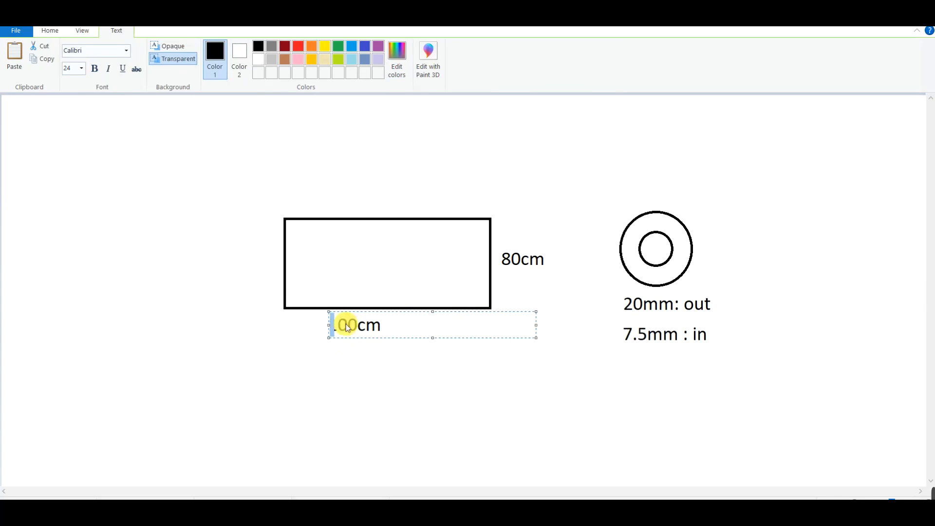
click(336, 325)
click(338, 328)
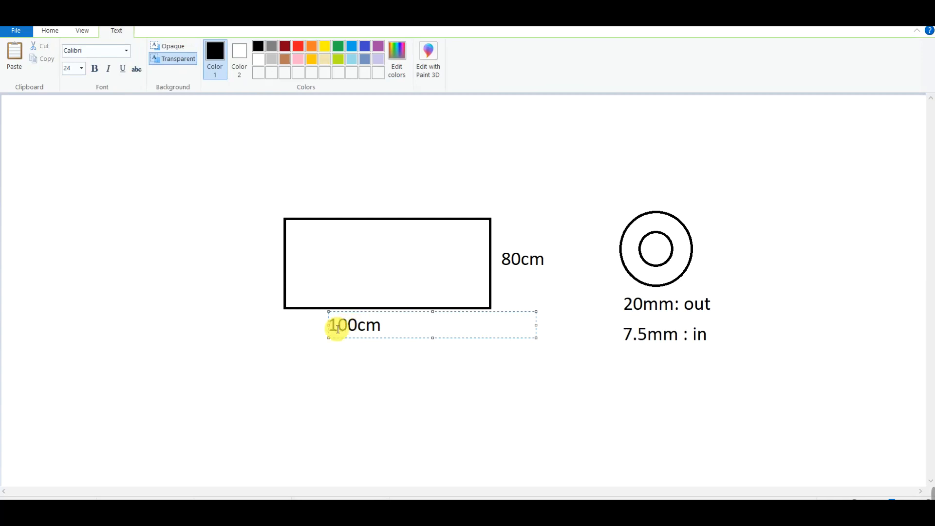
drag(335, 328, 357, 321)
click(335, 325)
text(2)
click(322, 381)
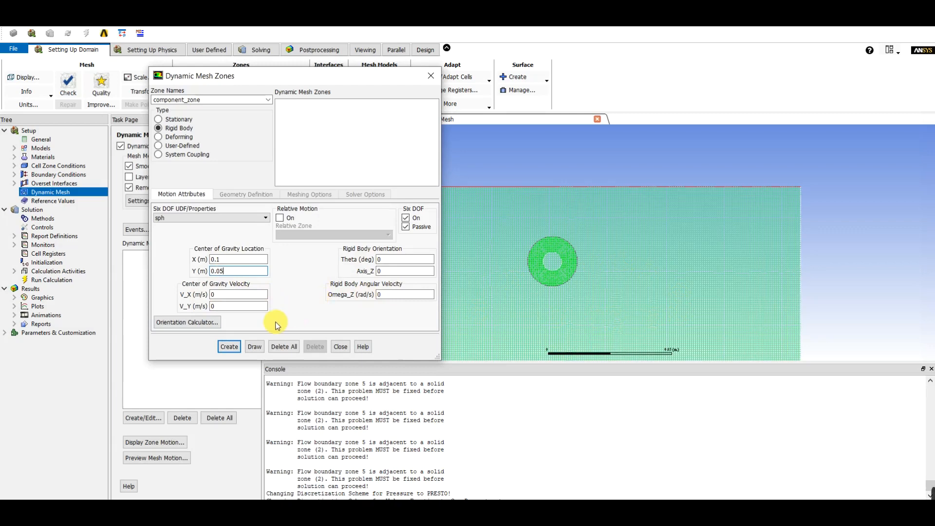
Create the component_zone dynamic zone and add sphere as a non-passive Six DOF rigid body using the sph properties
click(226, 346)
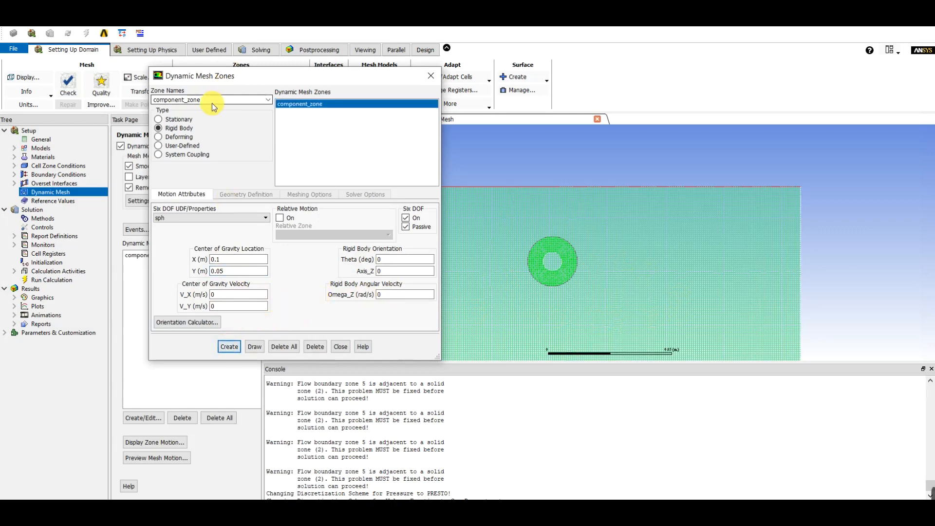
click(270, 99)
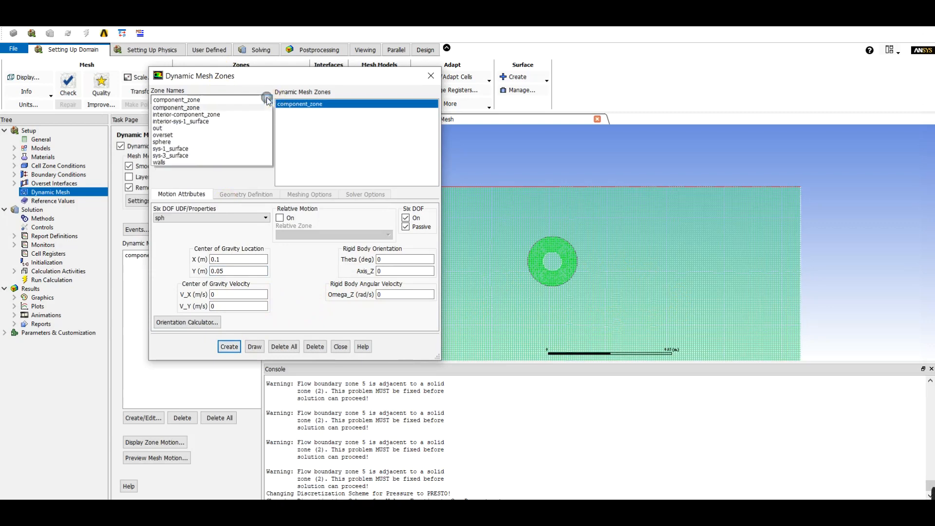
click(201, 145)
click(402, 234)
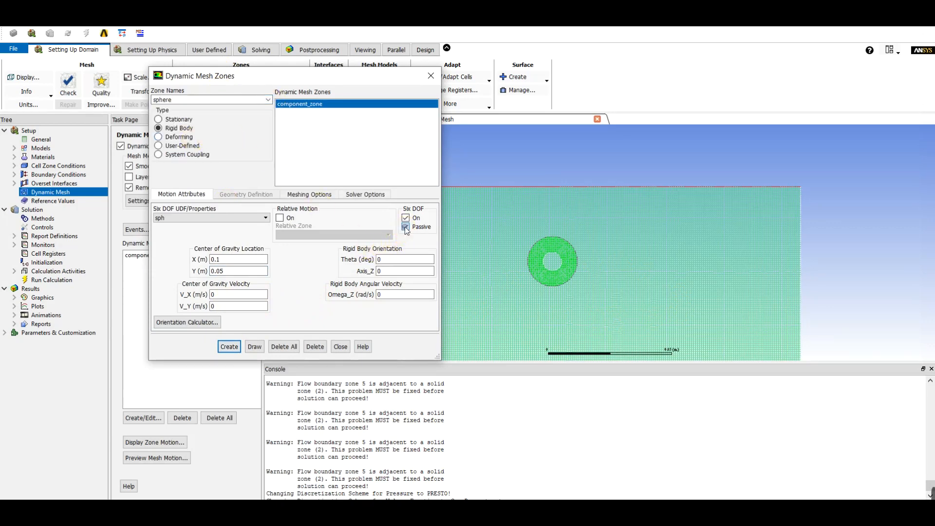
click(229, 346)
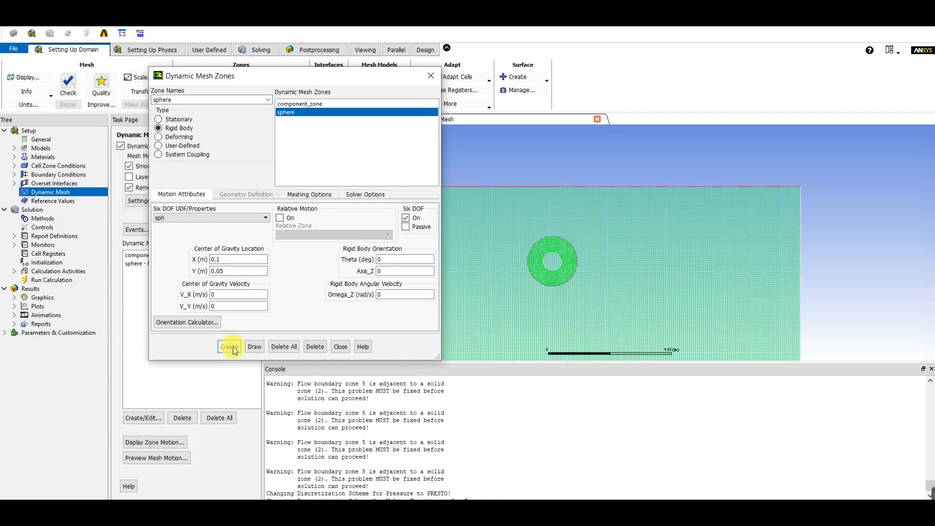
click(341, 347)
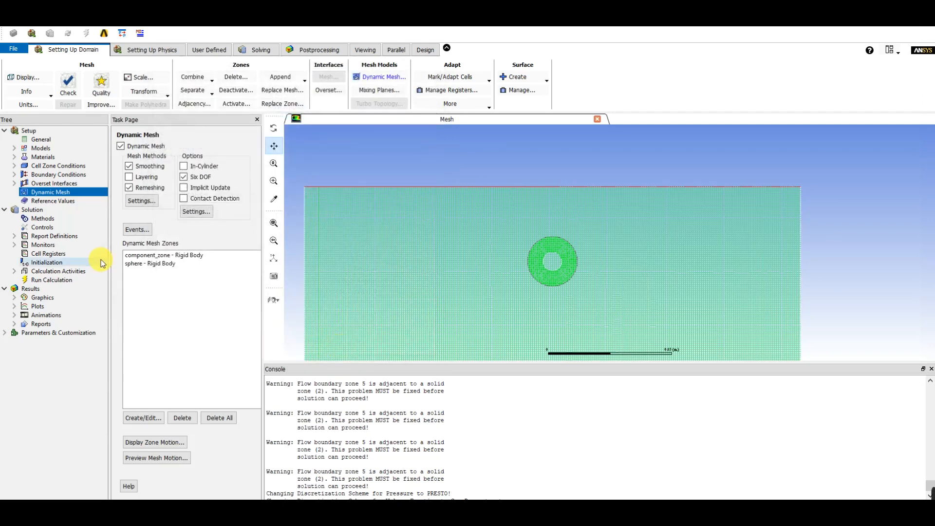
Initialize the solution using the hybrid initialization method
click(35, 262)
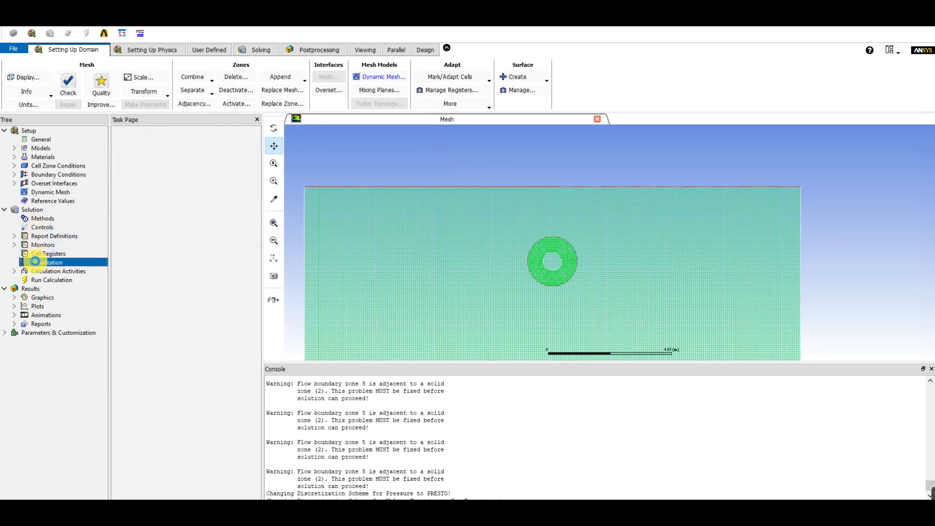
click(145, 154)
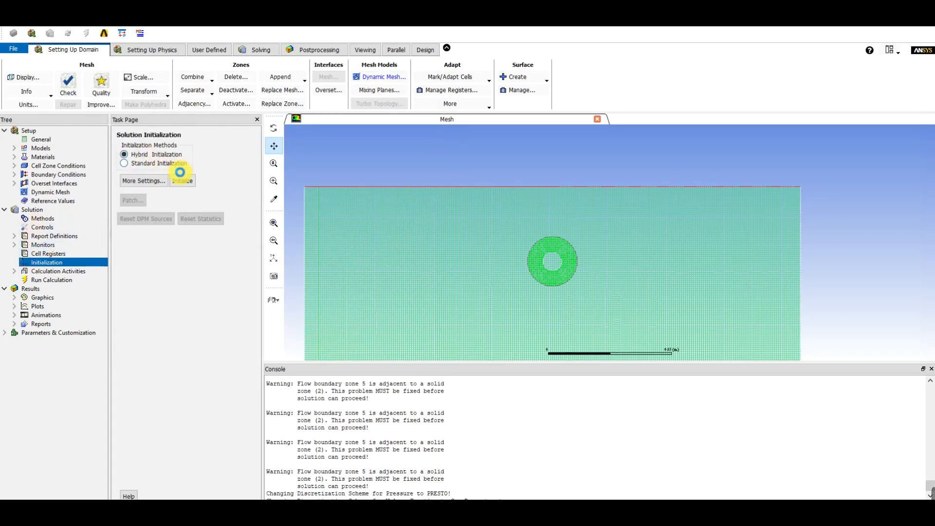
click(182, 180)
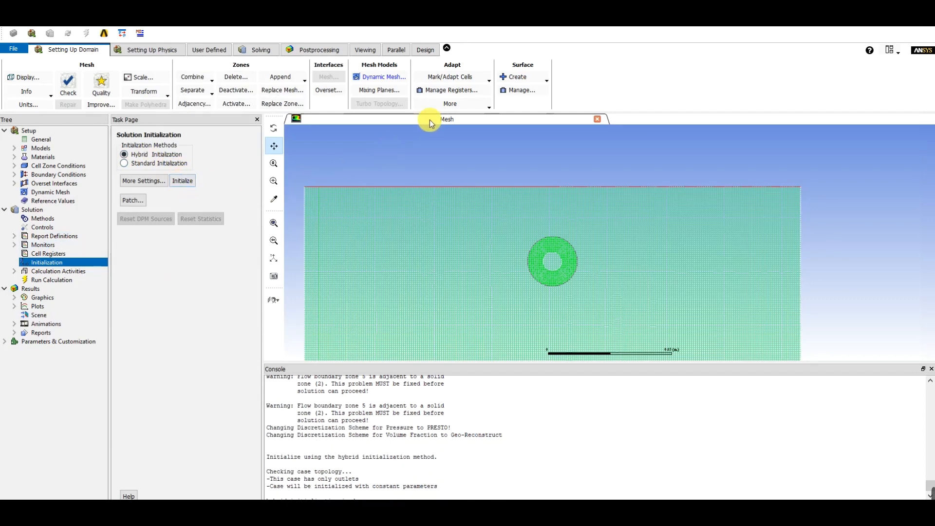
Mark the cells inside a quad region spanning X 0 to 10 m and Y 0 to 0.03 m
click(469, 79)
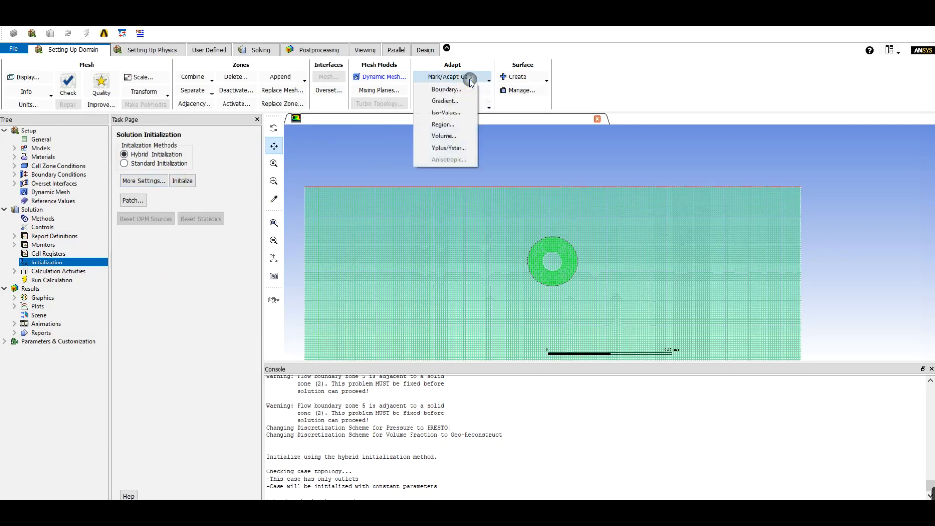
click(446, 126)
drag(193, 255, 220, 198)
double_click(215, 231)
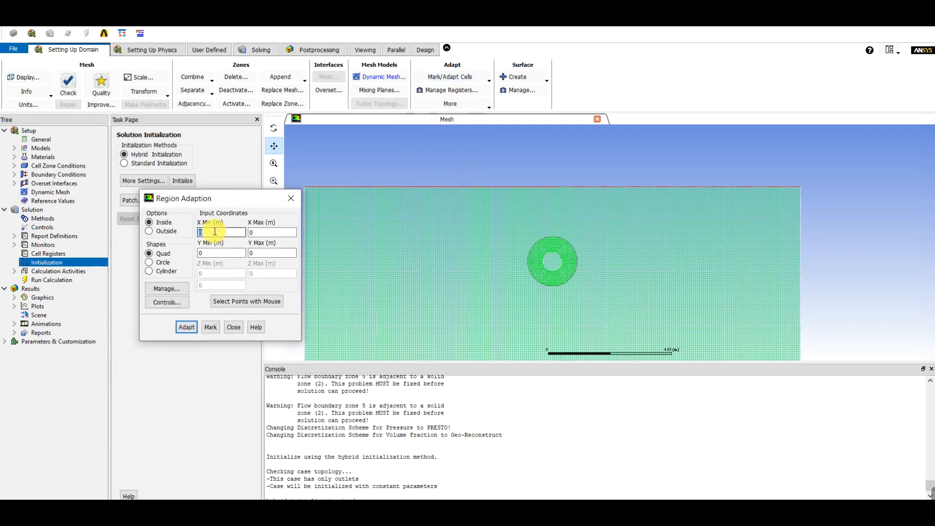
text(0.)
double_click(261, 232)
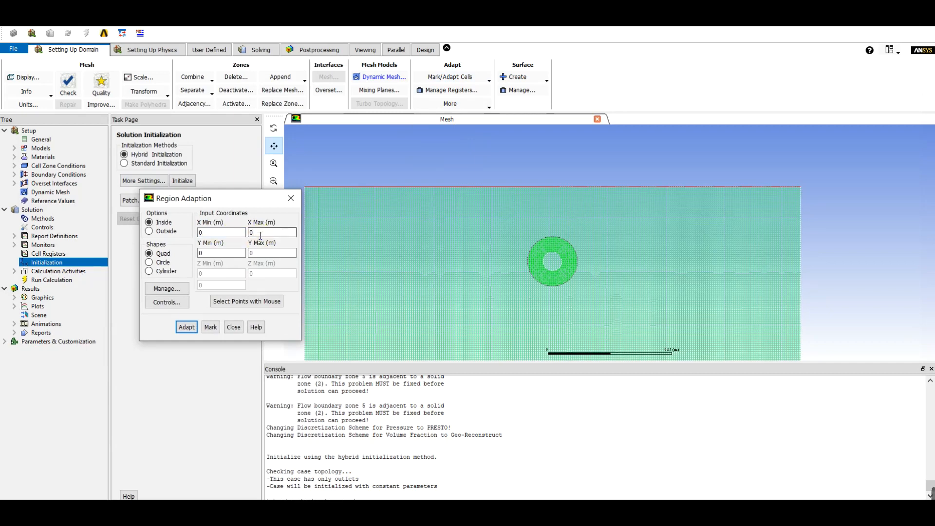
text(10)
double_click(226, 252)
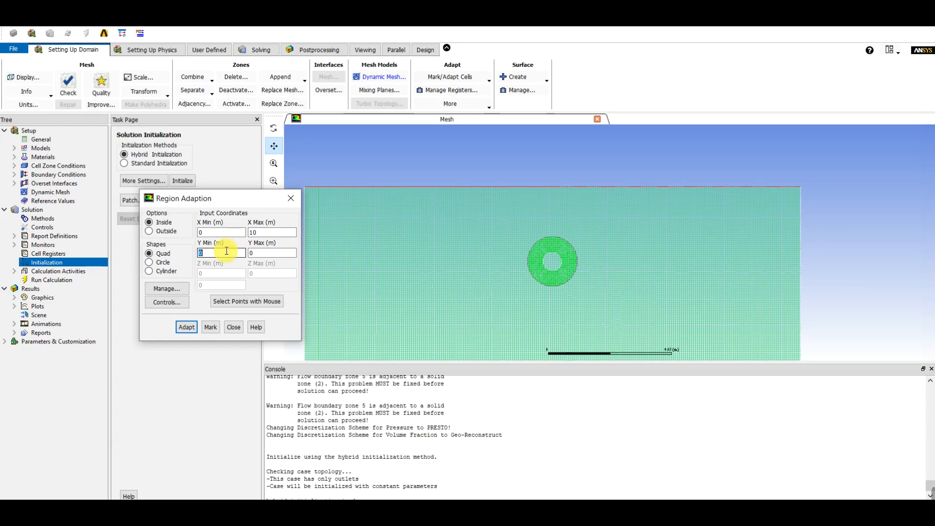
double_click(260, 255)
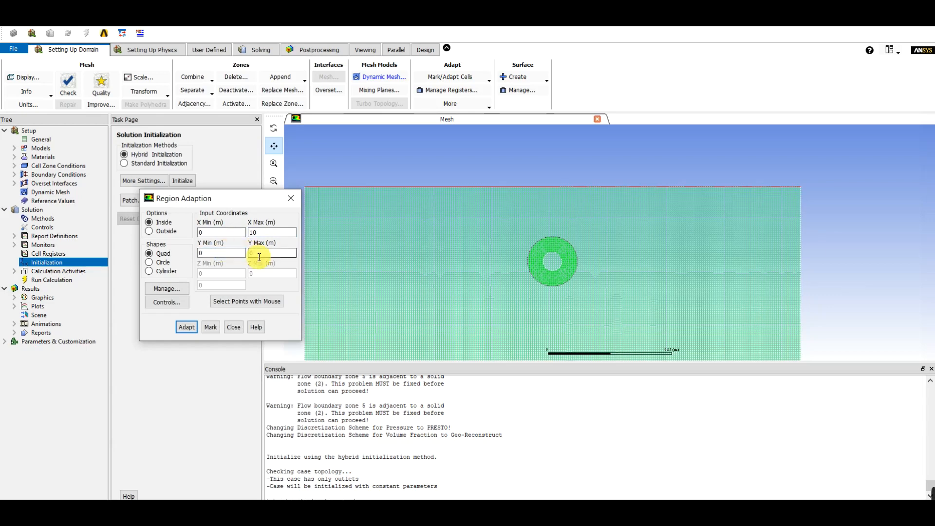
text(0.03)
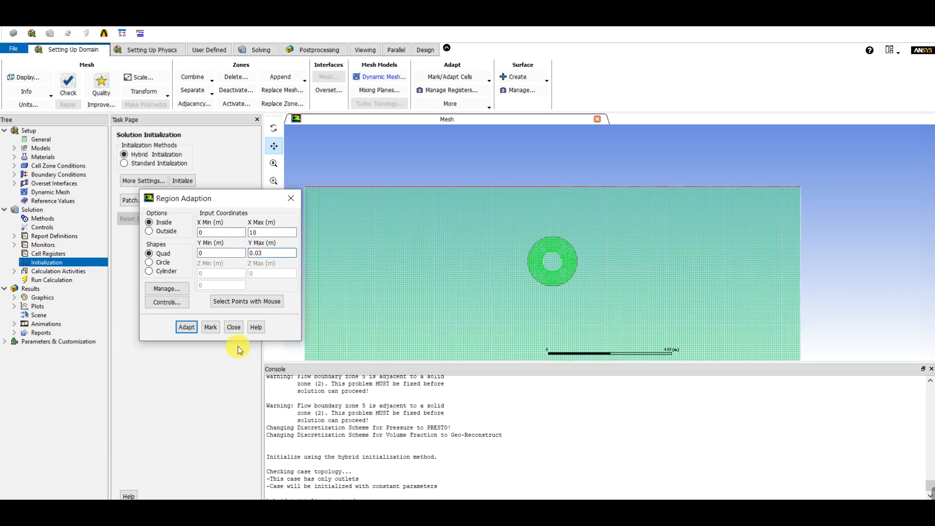
click(211, 328)
click(235, 329)
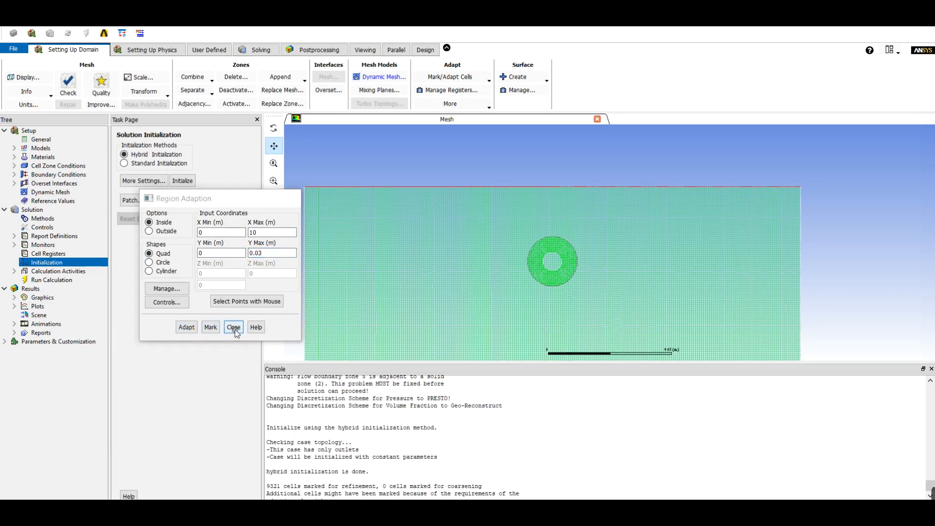
Patch the phase-2 volume fraction with a value of 1 in the hexahedron-r0 register
click(130, 201)
drag(247, 254, 261, 200)
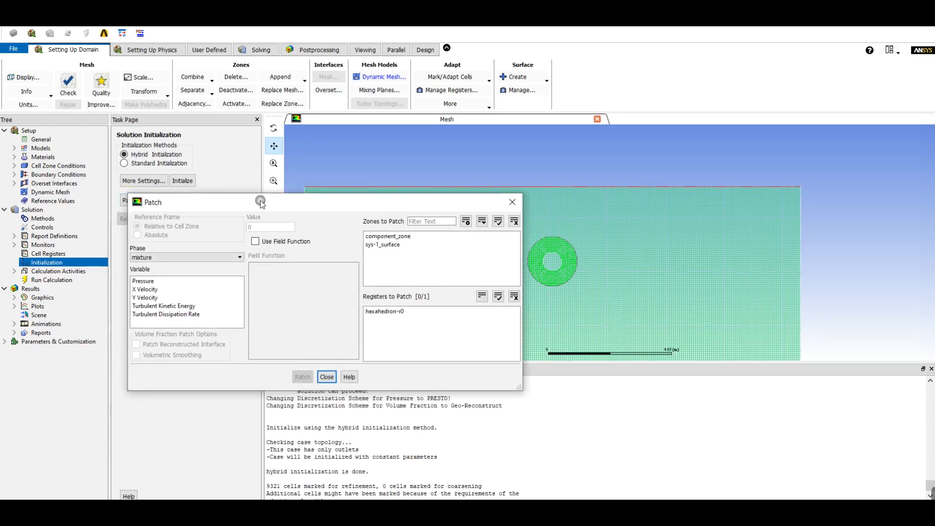
click(392, 310)
click(172, 257)
click(162, 273)
click(152, 281)
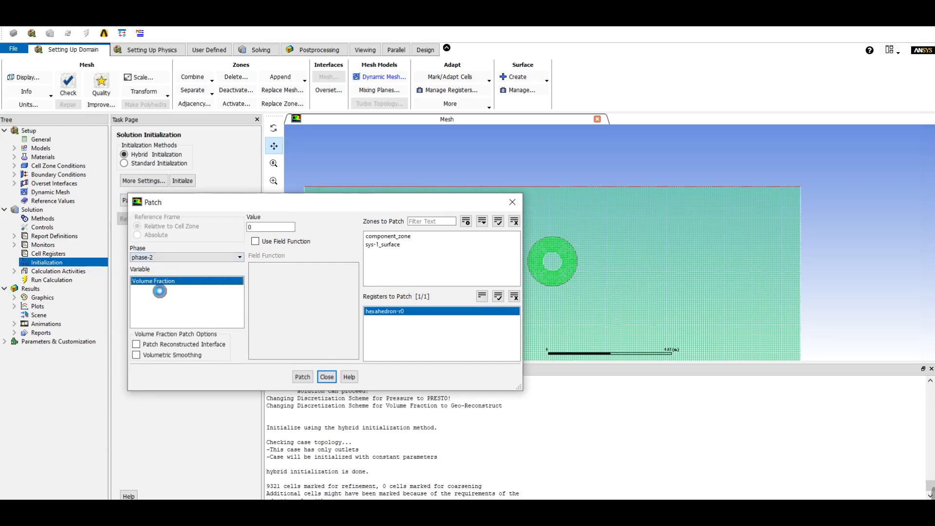
click(262, 227)
double_click(262, 228)
text(1)
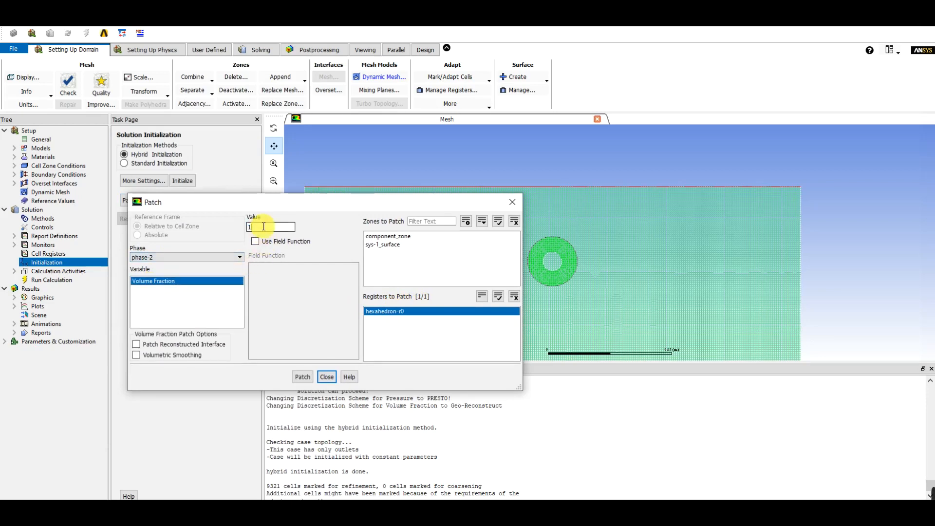
click(302, 376)
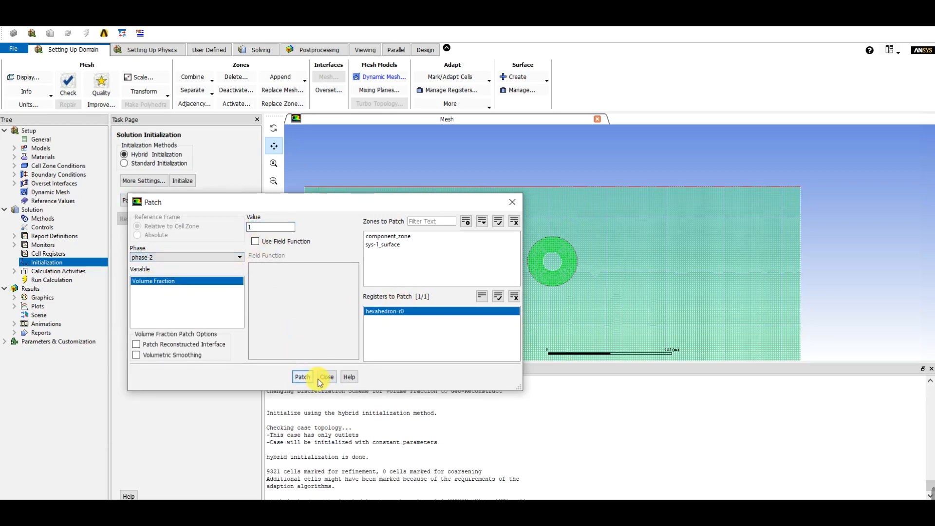
click(327, 377)
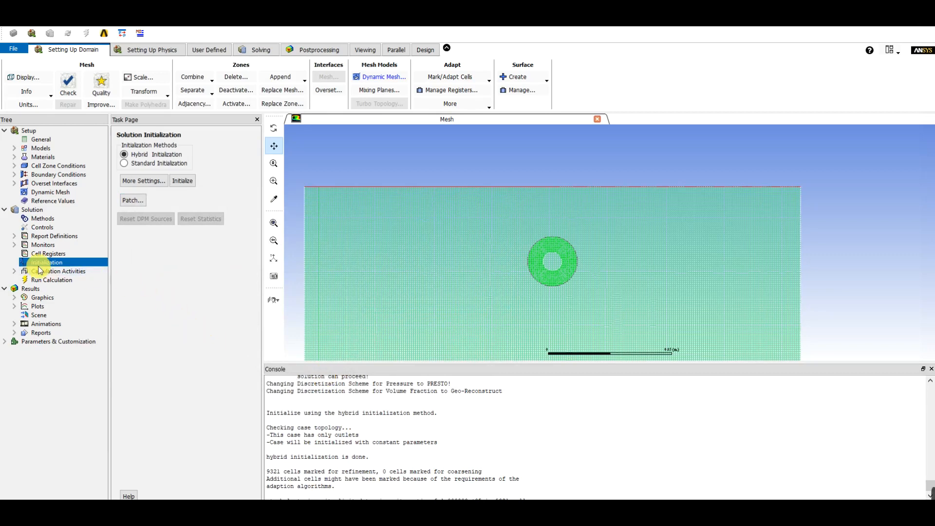
Configure autosave to write data files every 4 time steps and save the associated case files each time
double_click(31, 270)
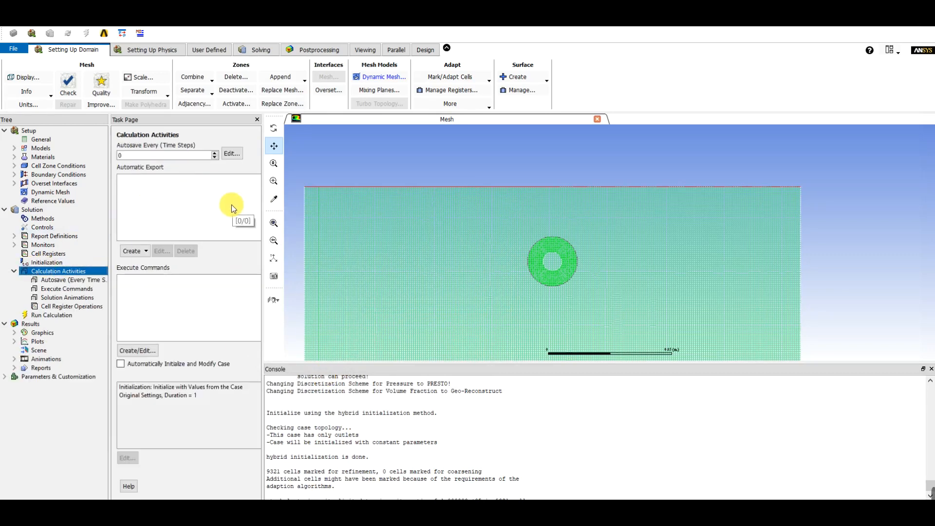
click(233, 155)
click(239, 155)
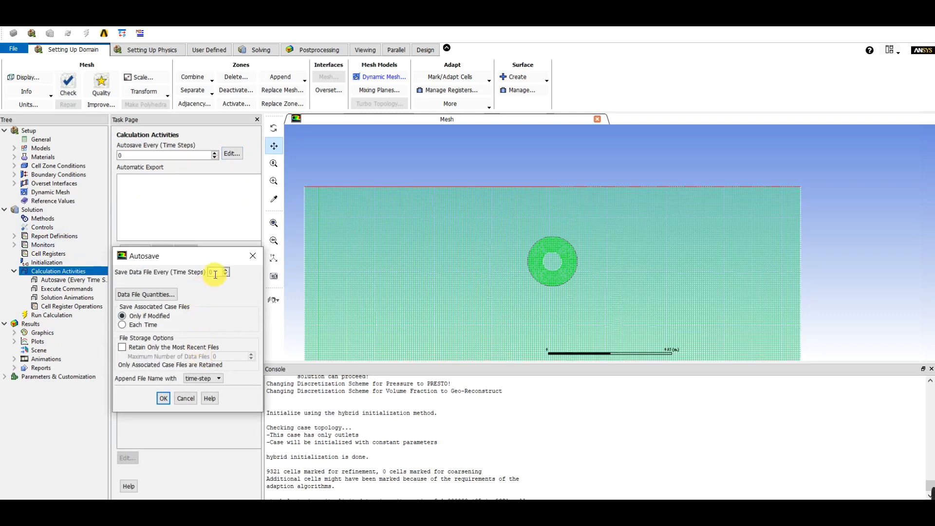
text(4)
click(132, 326)
click(164, 399)
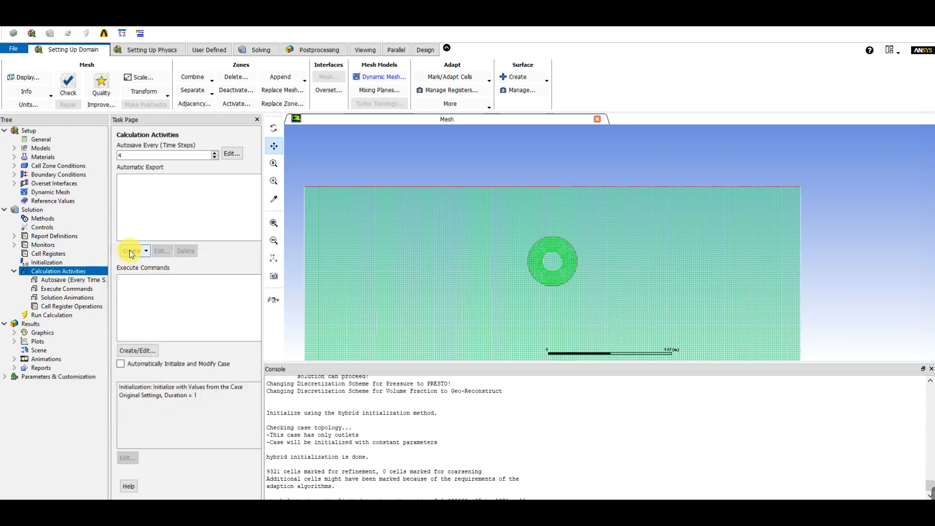
Set up a solution animation recorded after every 4 time steps and stored in C:\animation
double_click(67, 297)
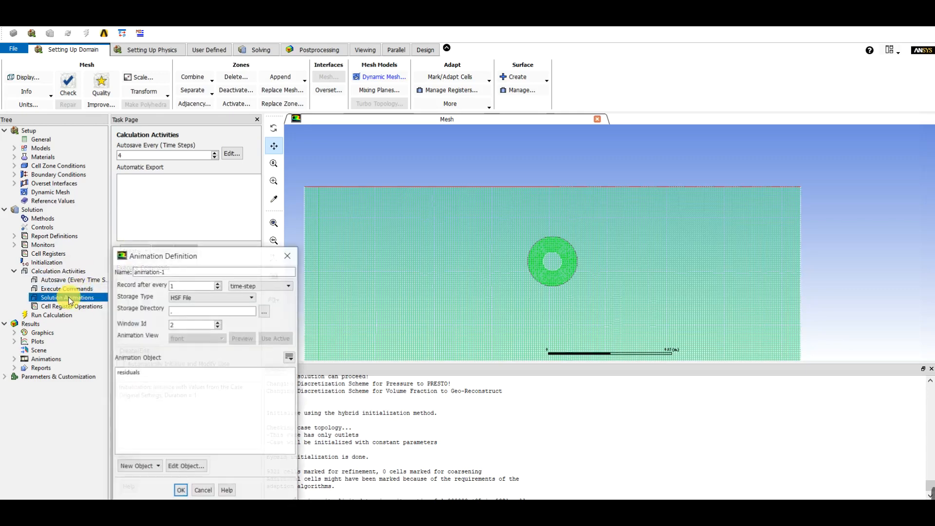
drag(223, 258, 228, 209)
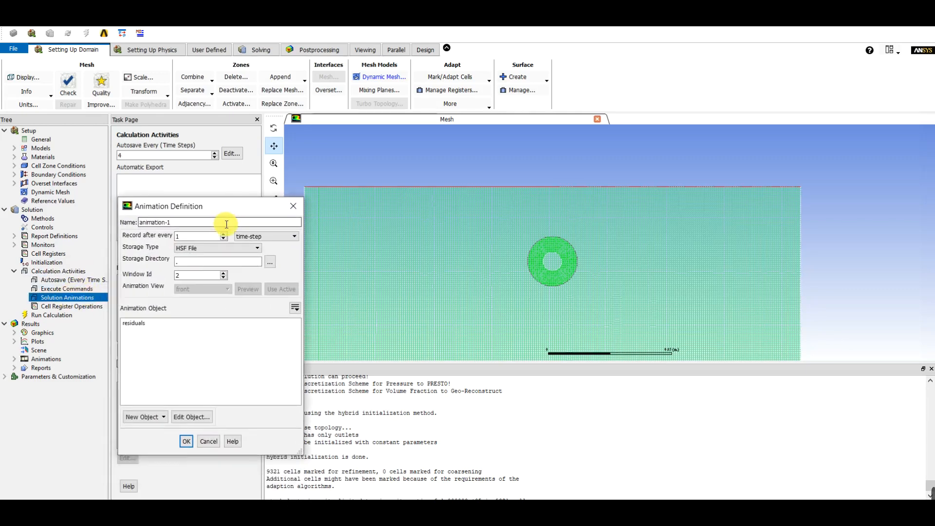
click(223, 234)
click(223, 235)
click(223, 234)
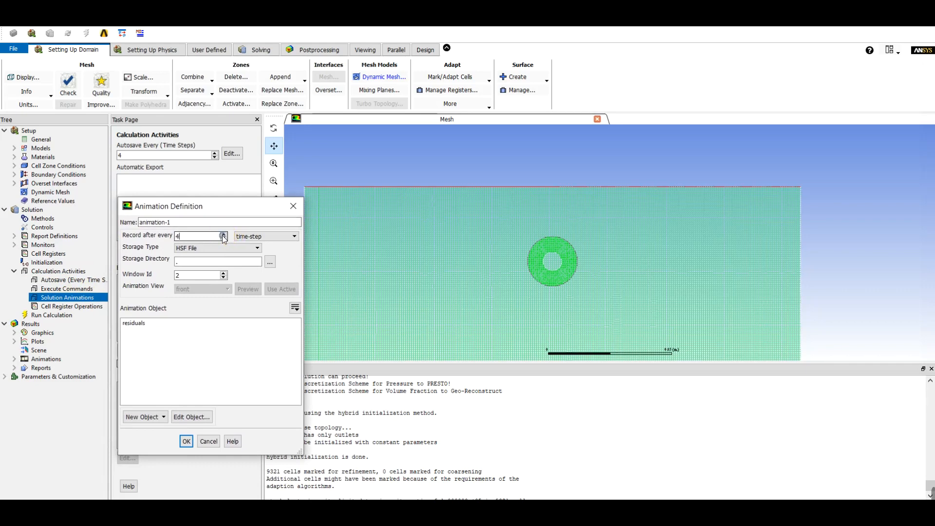
click(269, 263)
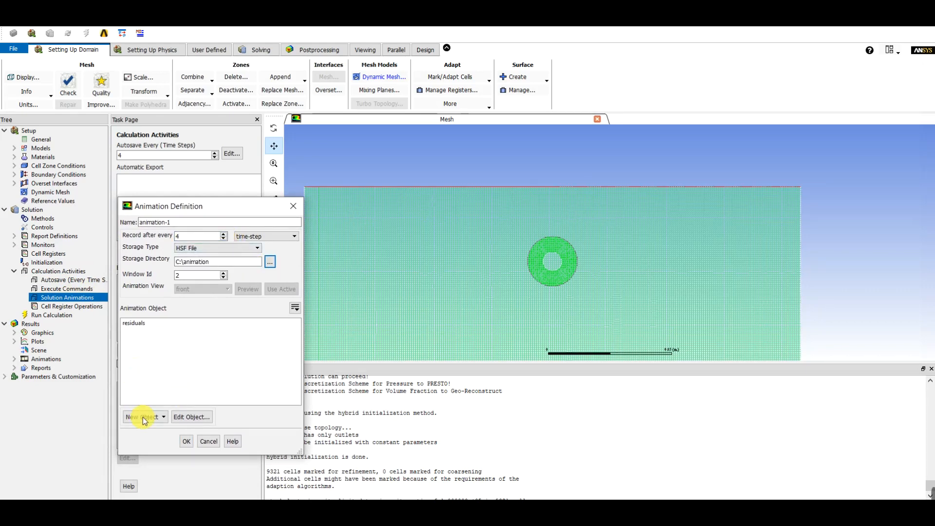
Save a phase-2 volume fraction contour on the surfaces from interior-component_zone through walls and accept the animation with it as the object
click(145, 418)
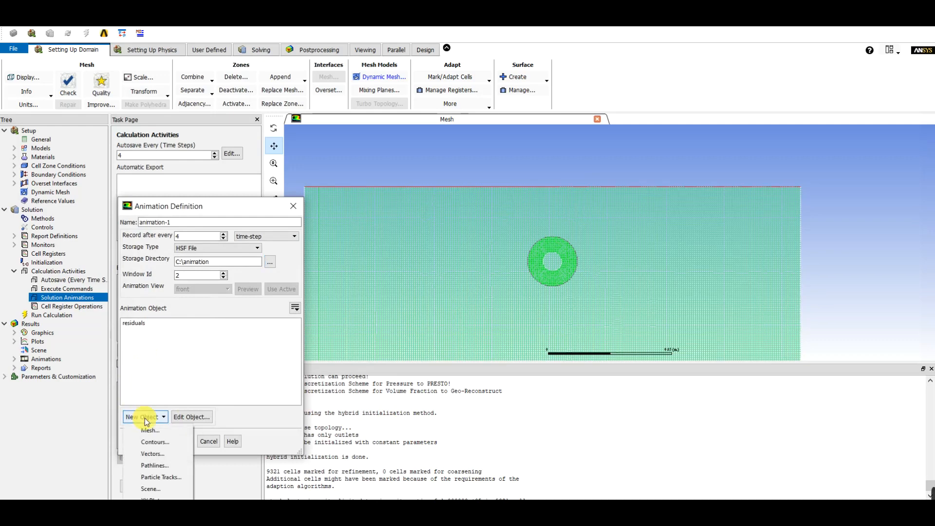
click(155, 442)
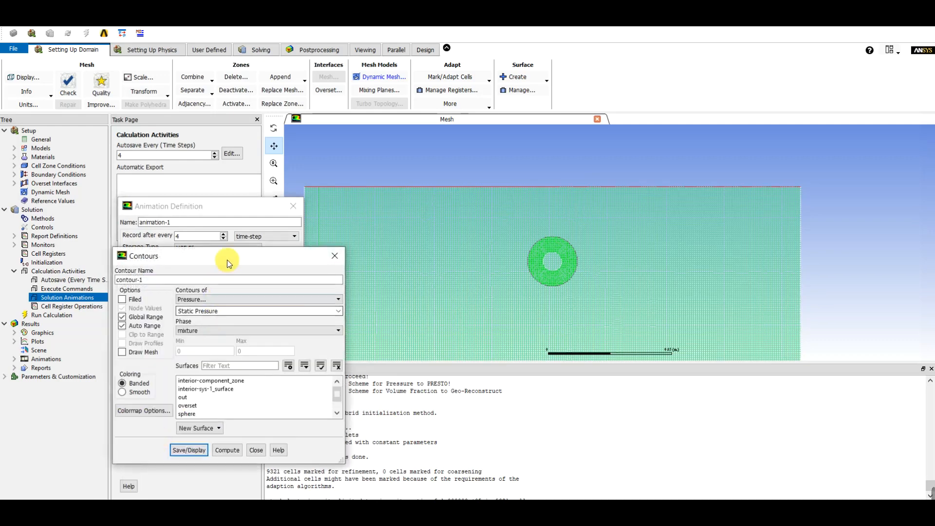
drag(241, 185, 245, 180)
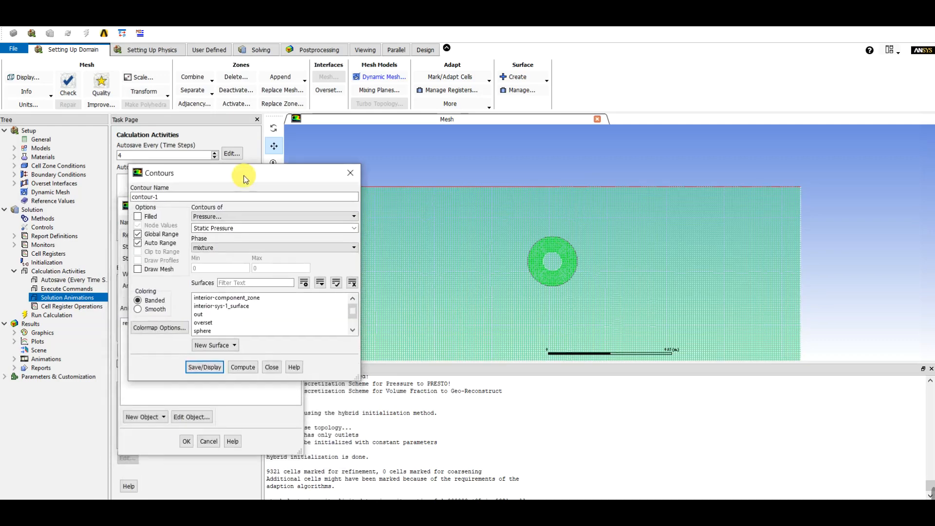
click(239, 217)
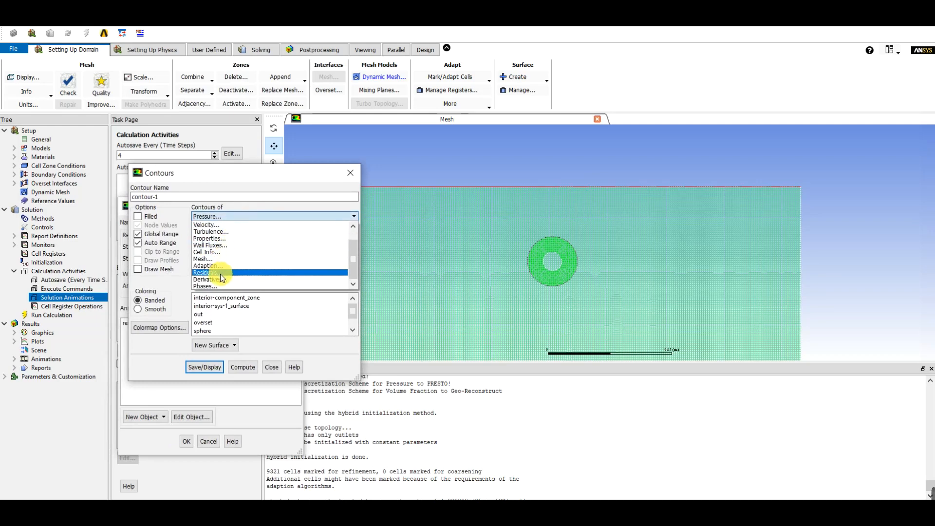
click(220, 283)
click(241, 247)
click(224, 262)
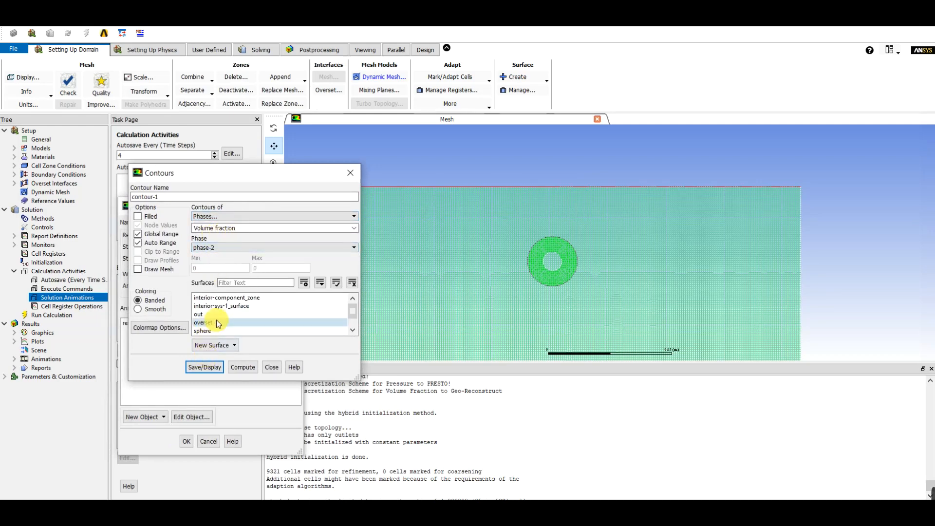
drag(233, 298, 221, 356)
click(219, 368)
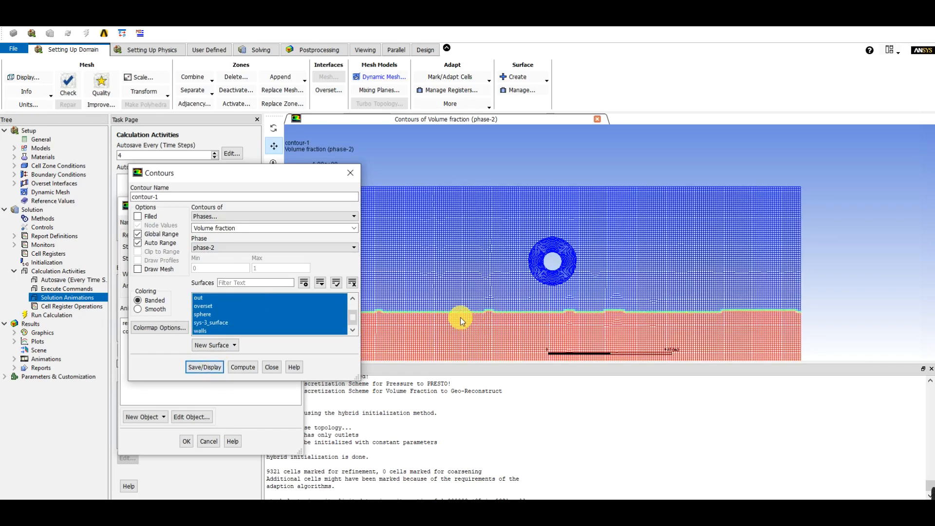
click(271, 367)
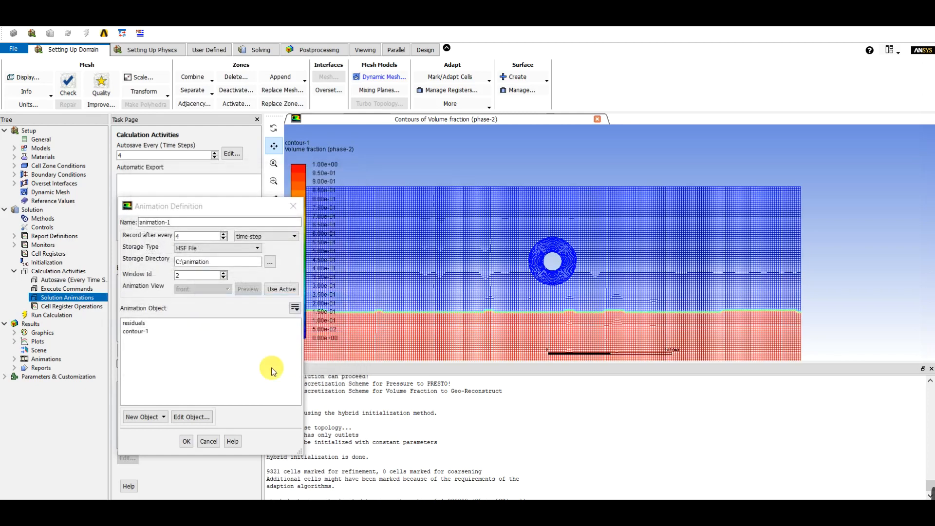
click(134, 332)
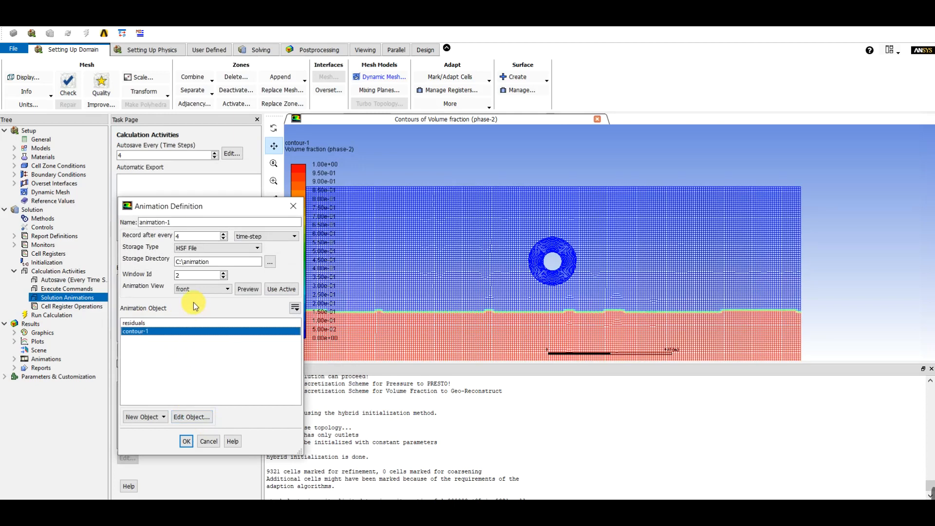
click(187, 435)
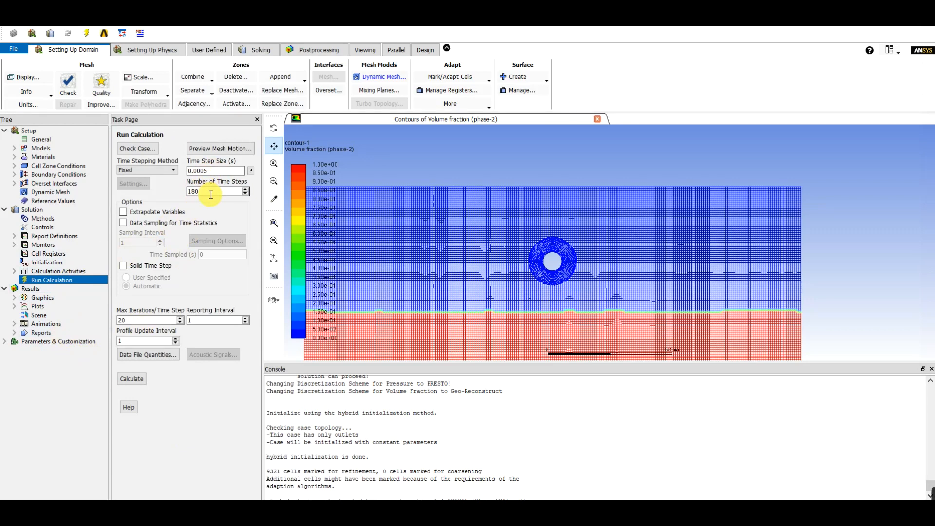
Set the maximum iterations per time step to 35 and run the calculation for 180 time steps
double_click(123, 320)
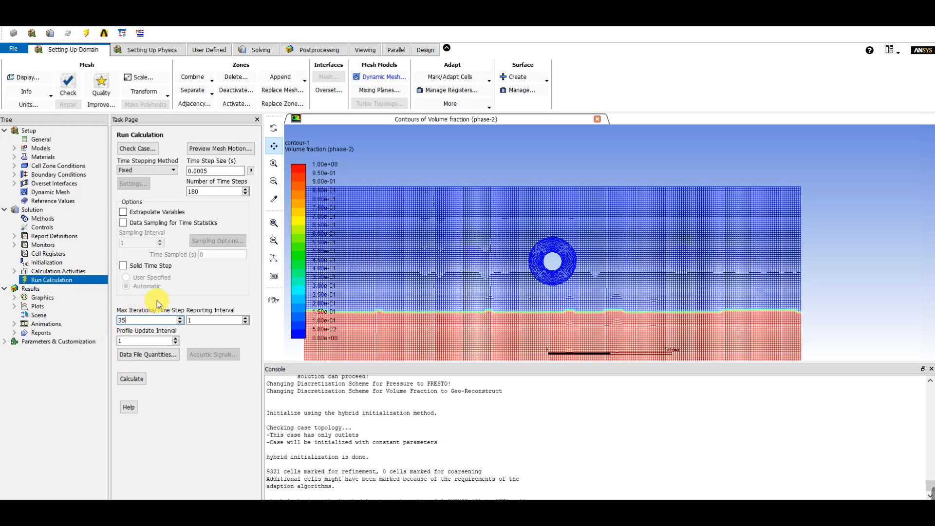
click(131, 380)
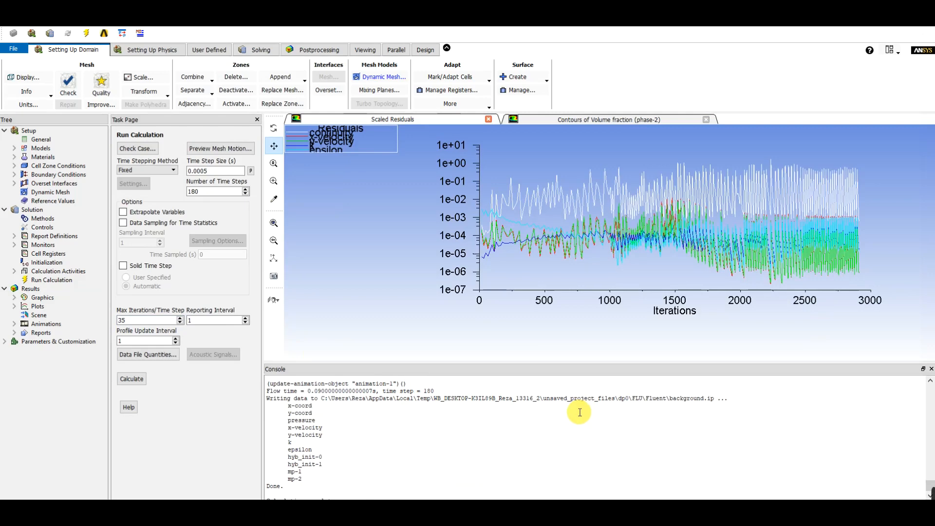
Show the phase-2 volume fraction contours, play the recorded animation-1 sequence once, and examine the water surface around the submerged circular body
click(598, 119)
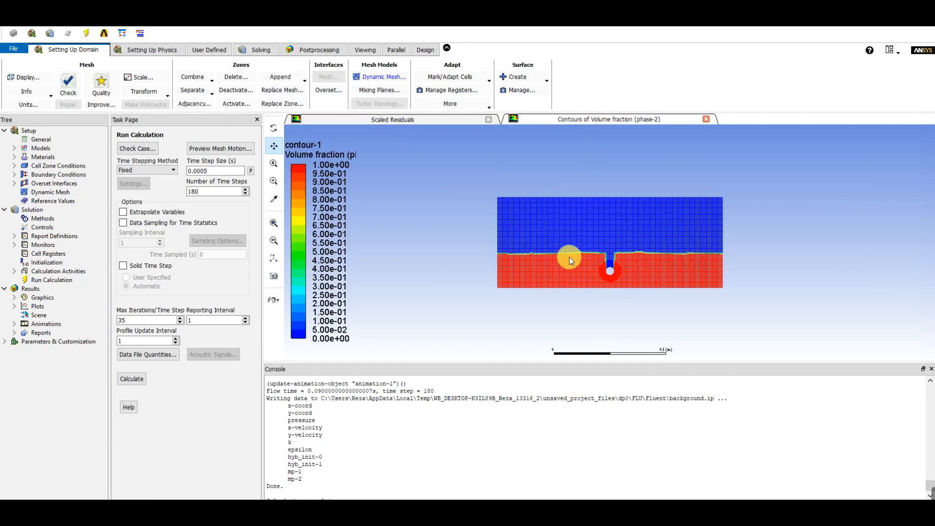
click(12, 325)
double_click(43, 335)
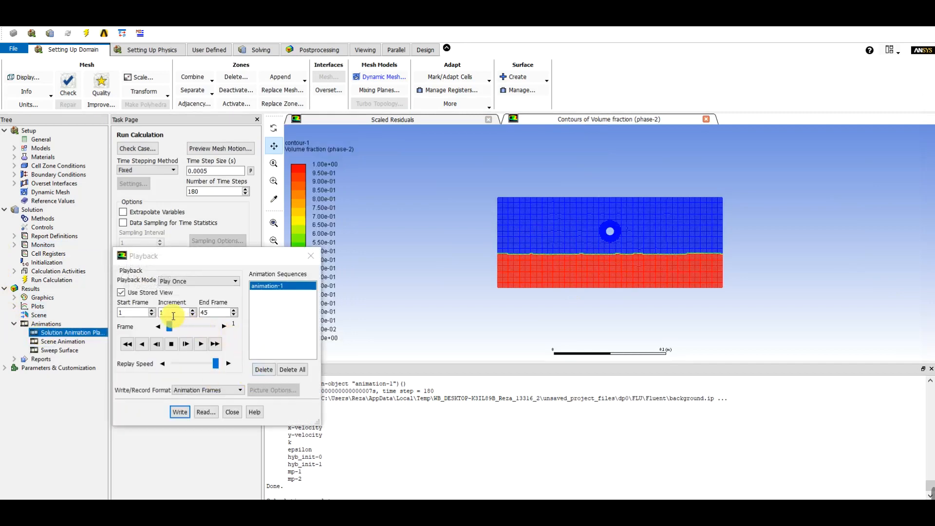
click(123, 293)
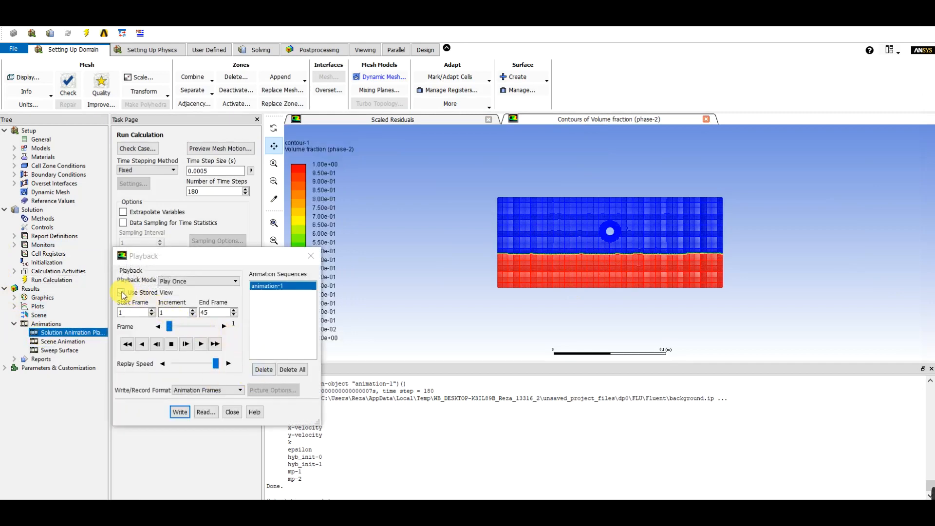
click(201, 343)
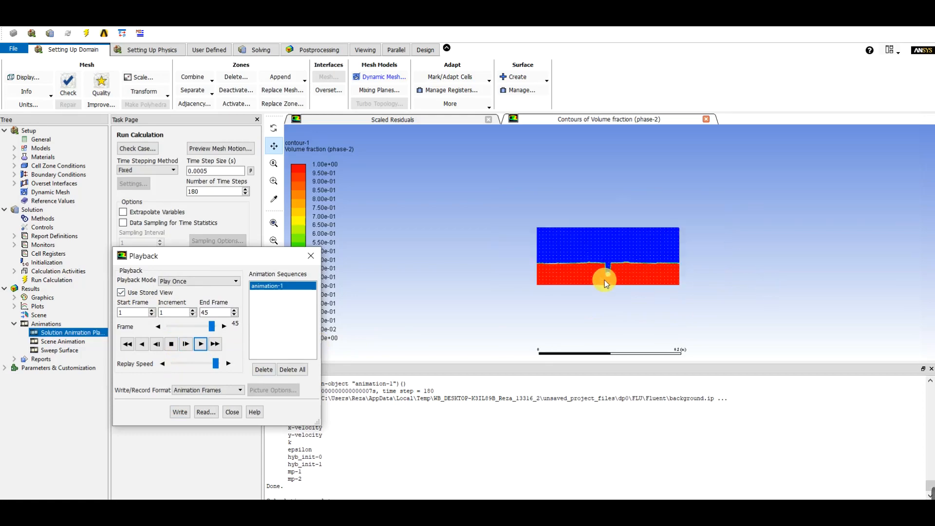
scroll(604, 270, up, 3)
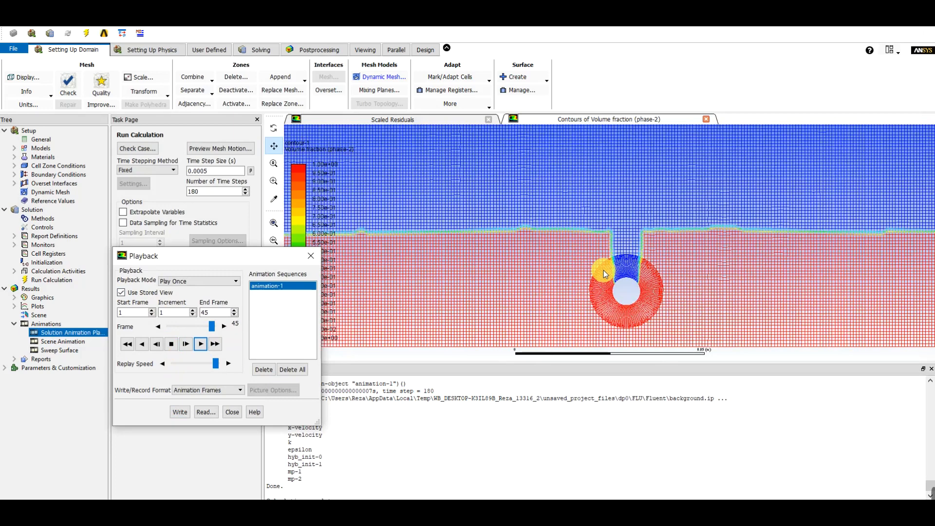
scroll(603, 271, down, 3)
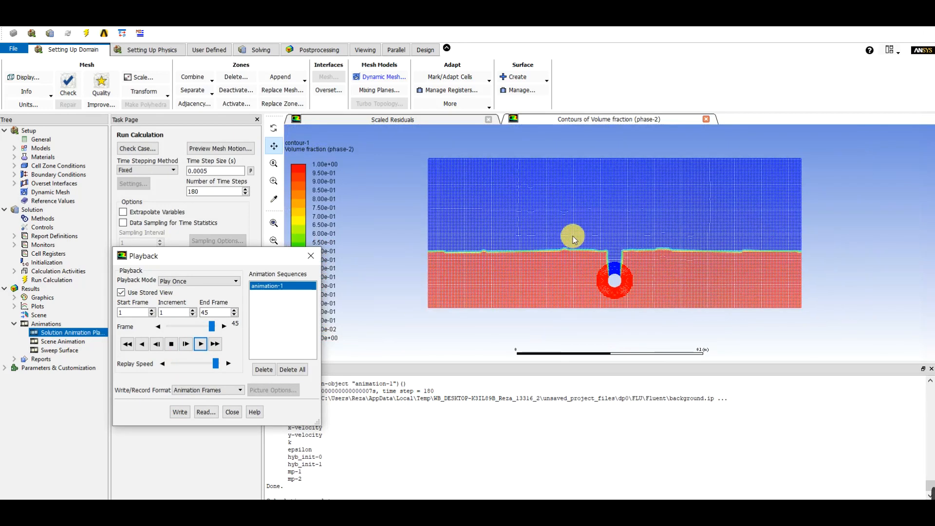